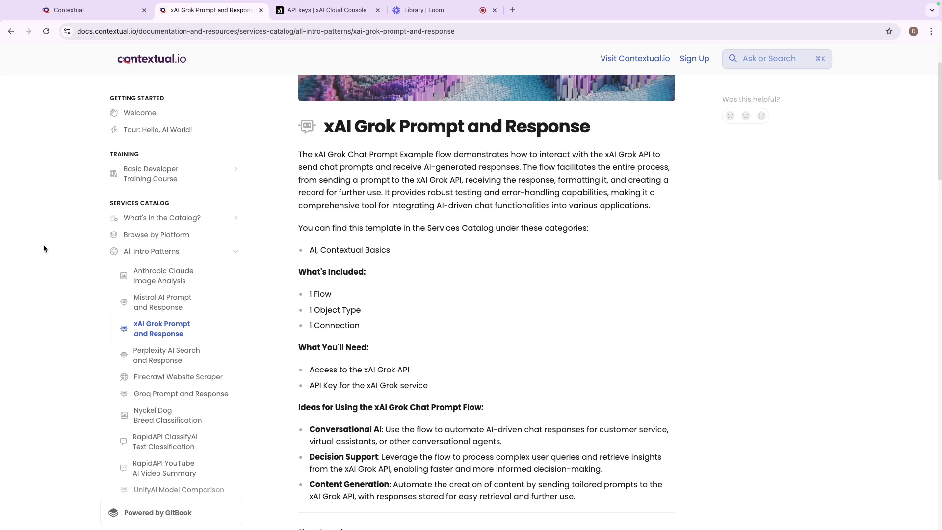
Step: Switch to the Contextual services catalog and open the xAI Prompt and Response template
left_click(79, 9)
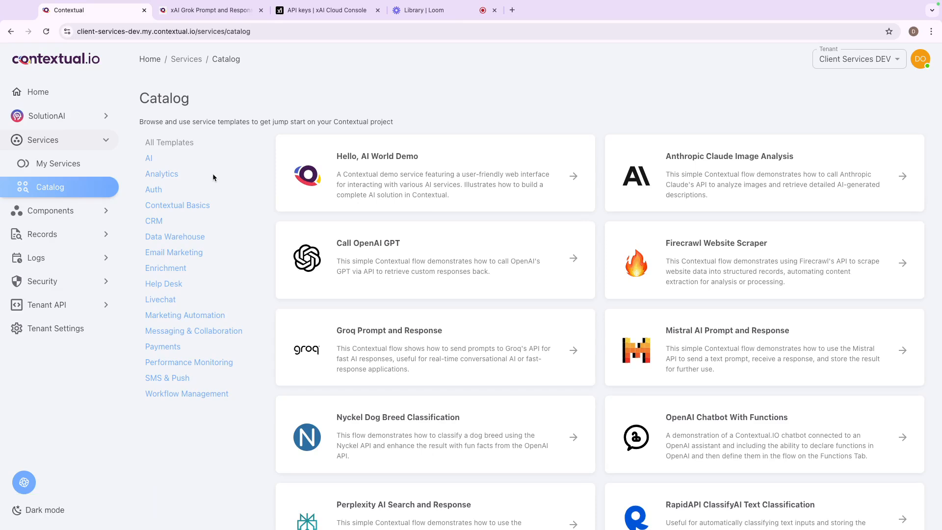
left_click(102, 141)
left_click(102, 140)
scroll(269, 120, "down", 7)
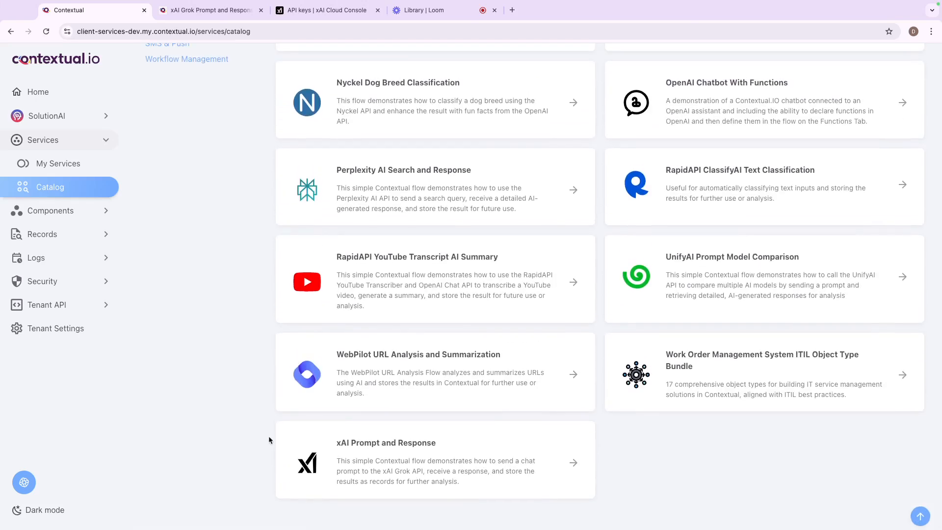
left_click(305, 457)
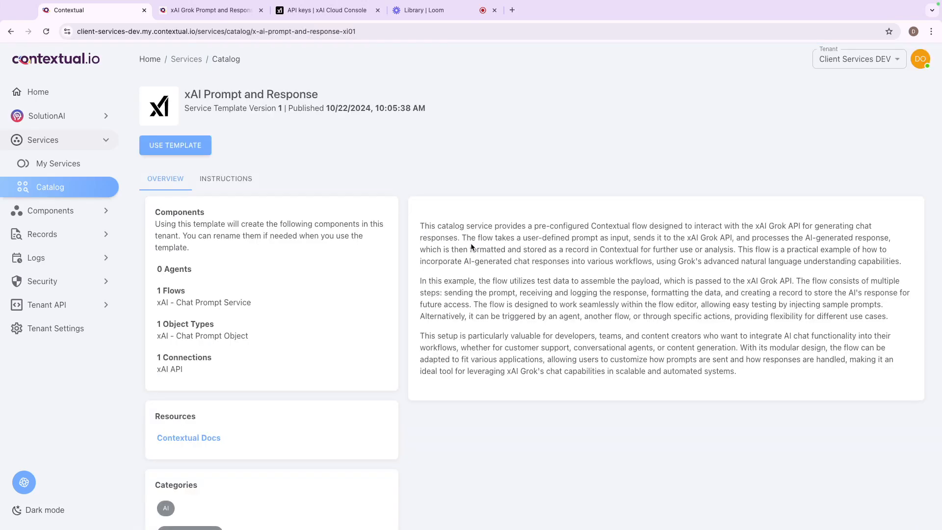
Step: Review the xAI Prompt and Response template's overview and setup instructions
scroll(293, 267, "down", 1)
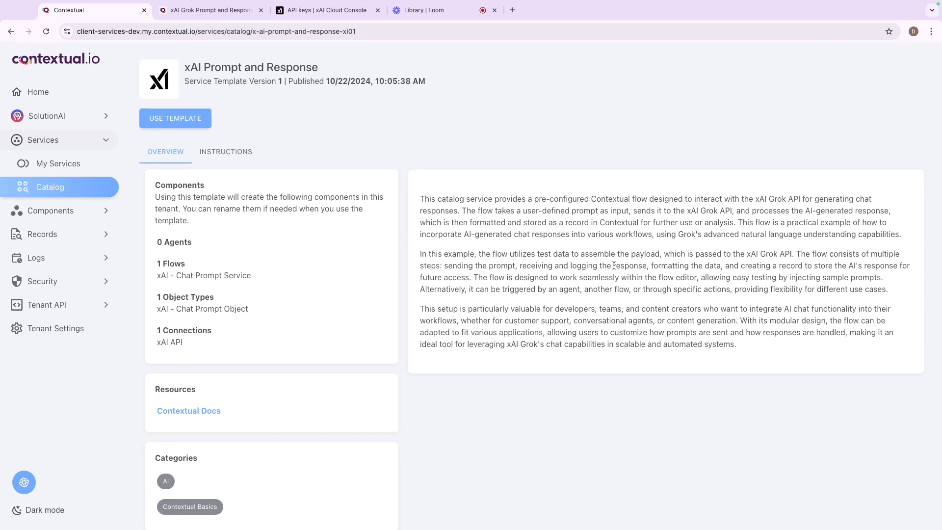
left_click(223, 153)
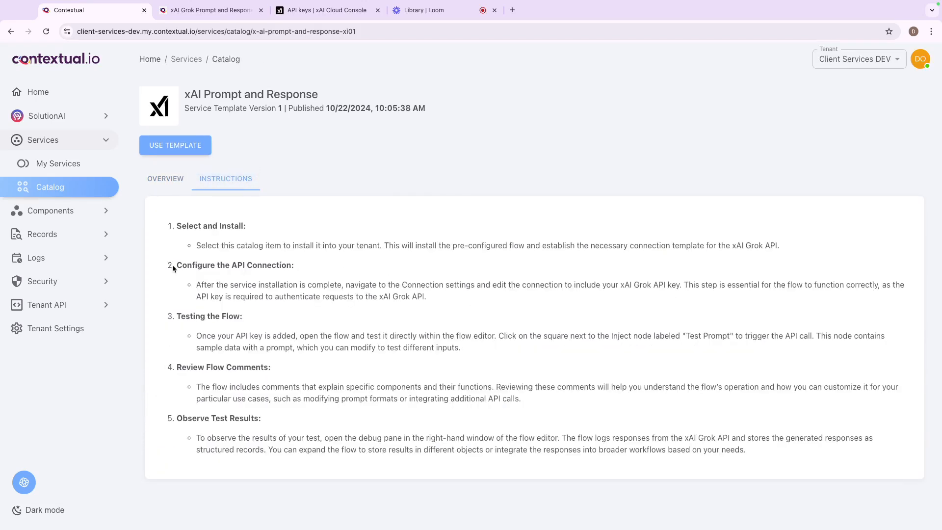
left_click(169, 185)
scroll(219, 302, "down", 1)
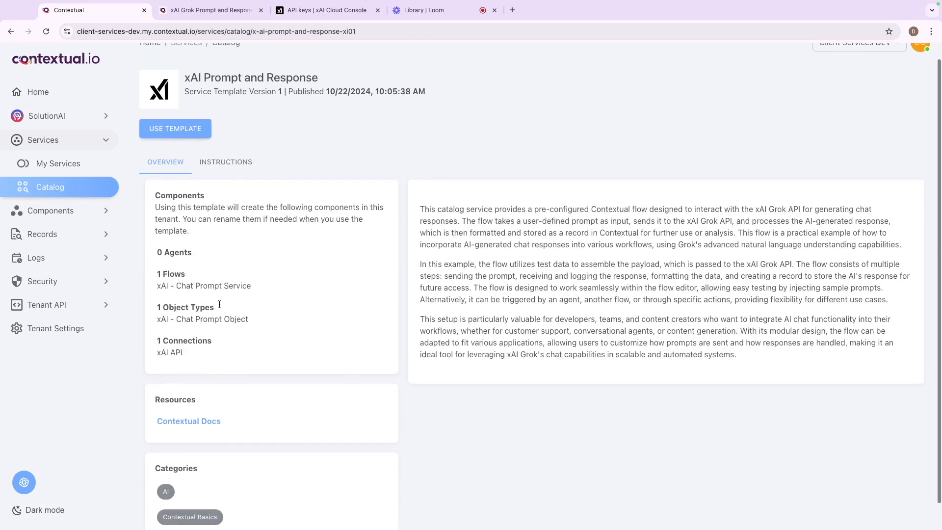
Step: Use the template with its default service details and component names, checking the object type, connection and flow names before proceeding to configuration
left_click(172, 134)
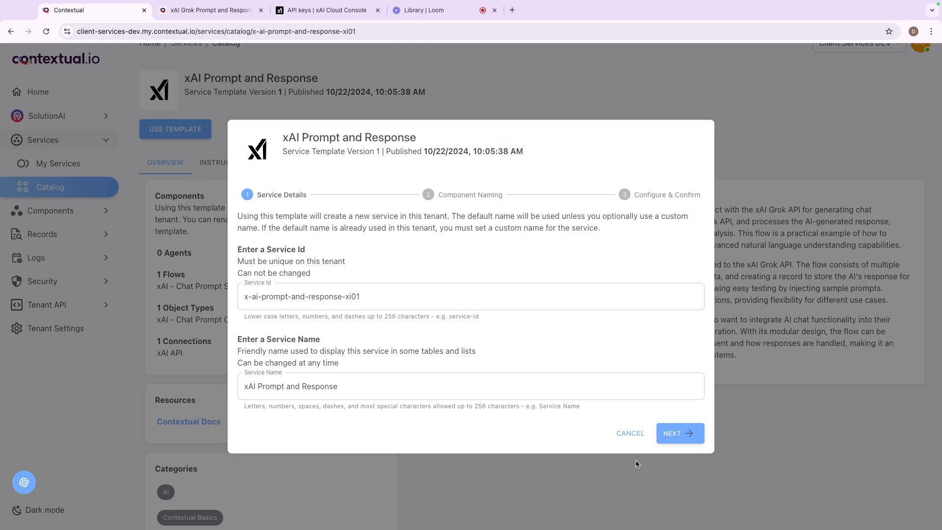
left_click(685, 436)
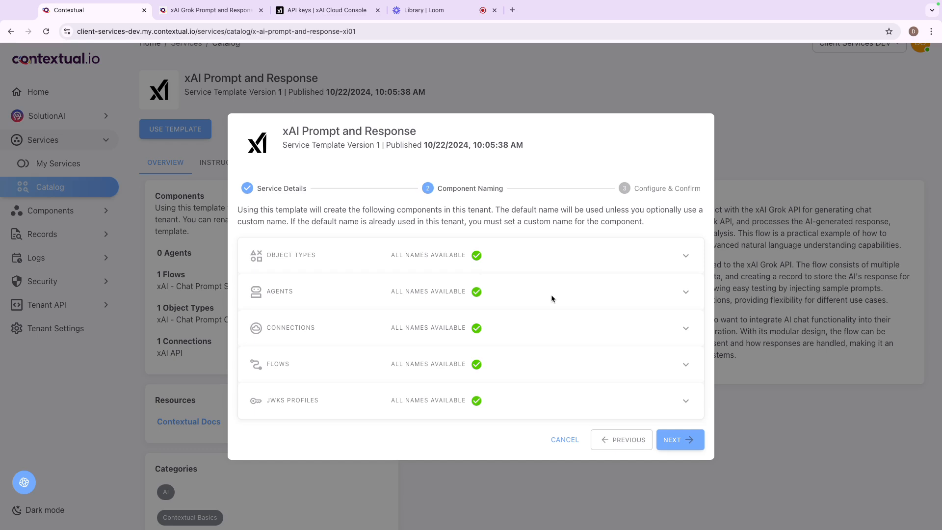
left_click(677, 261)
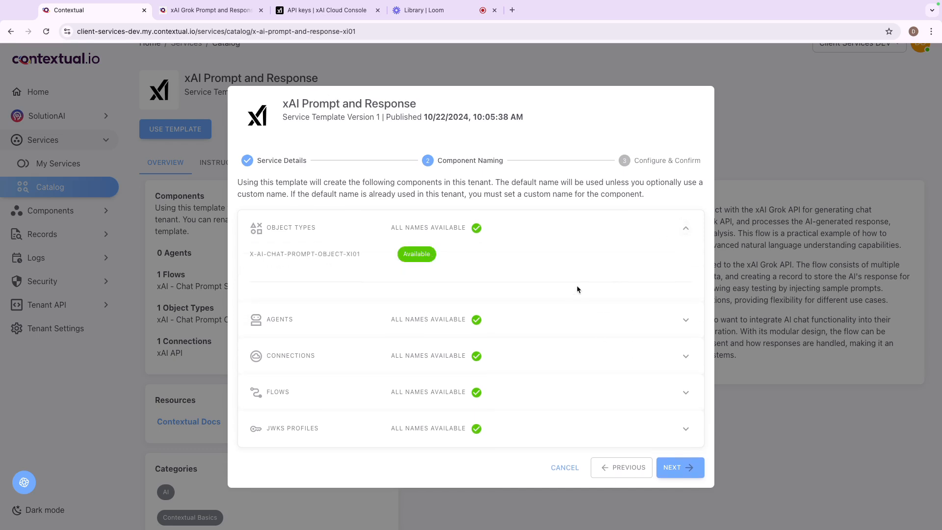
left_click(684, 355)
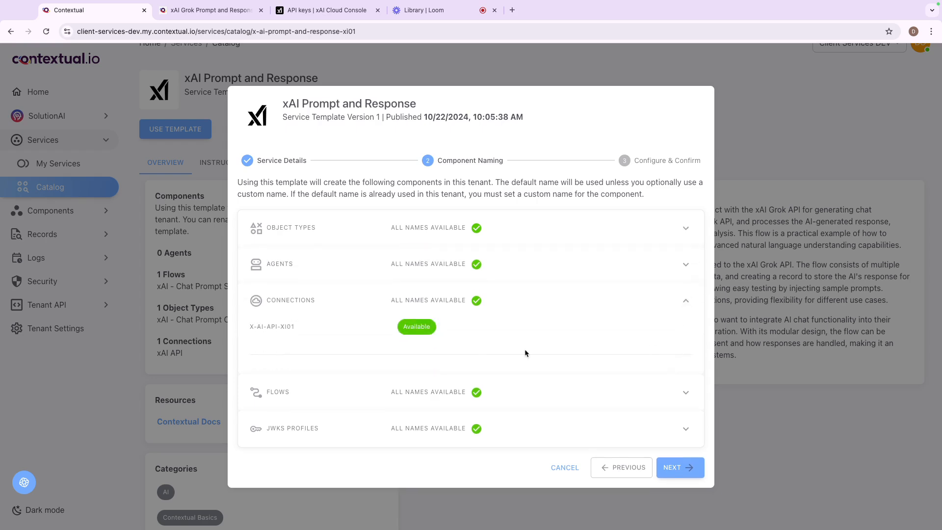
left_click(683, 392)
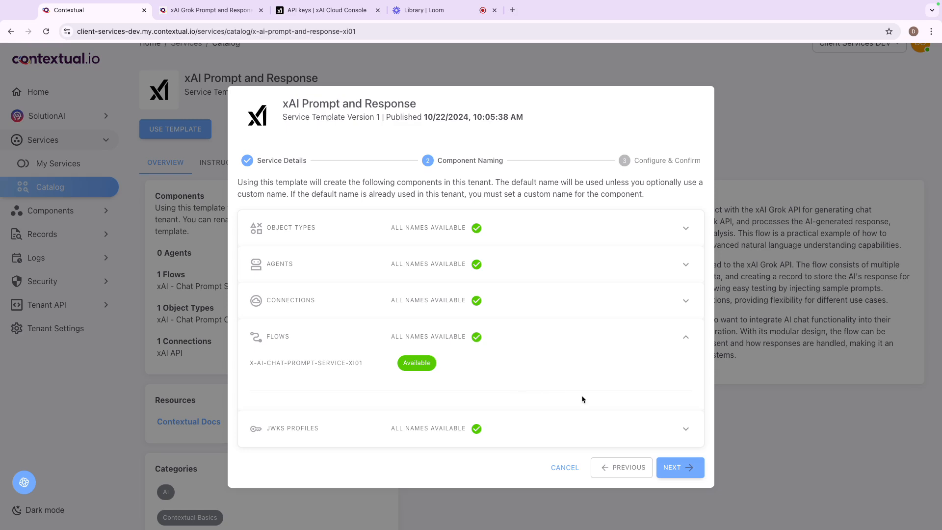
left_click(679, 469)
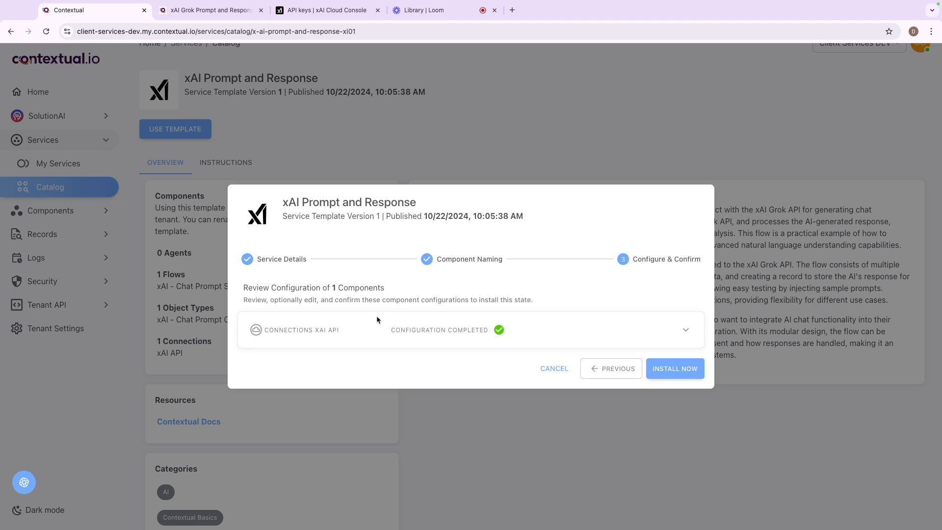
Step: Copy the API key from the xAI Cloud Console, paste it as the xAI API connection's bearer token, and install the service
left_click(686, 330)
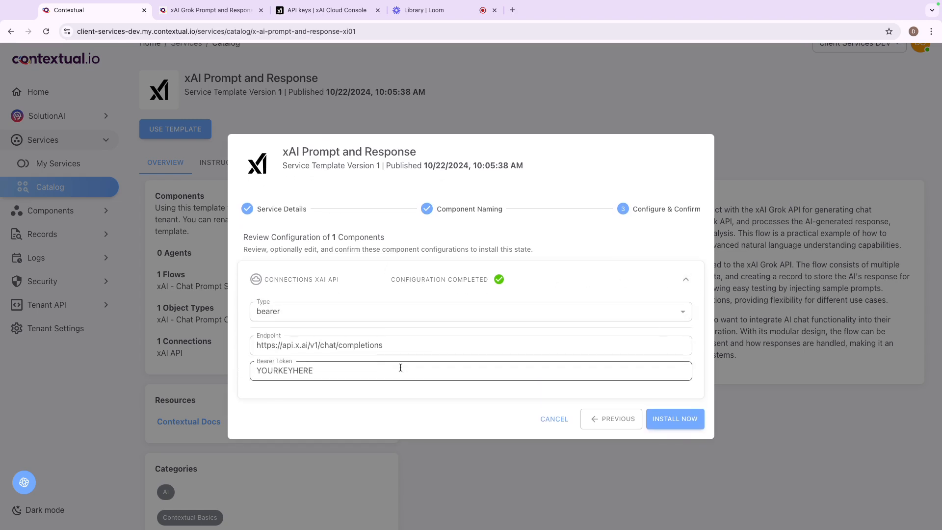
left_click(361, 374)
left_click(326, 10)
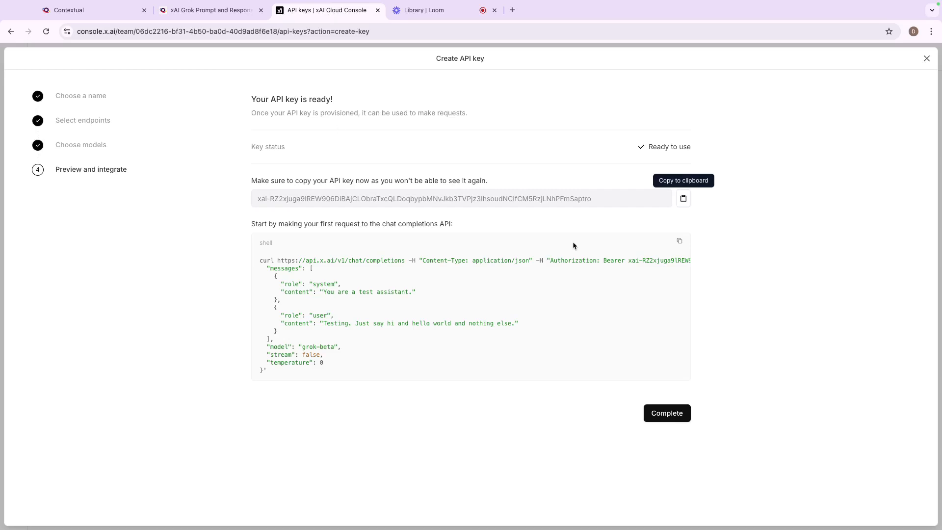
left_click(684, 198)
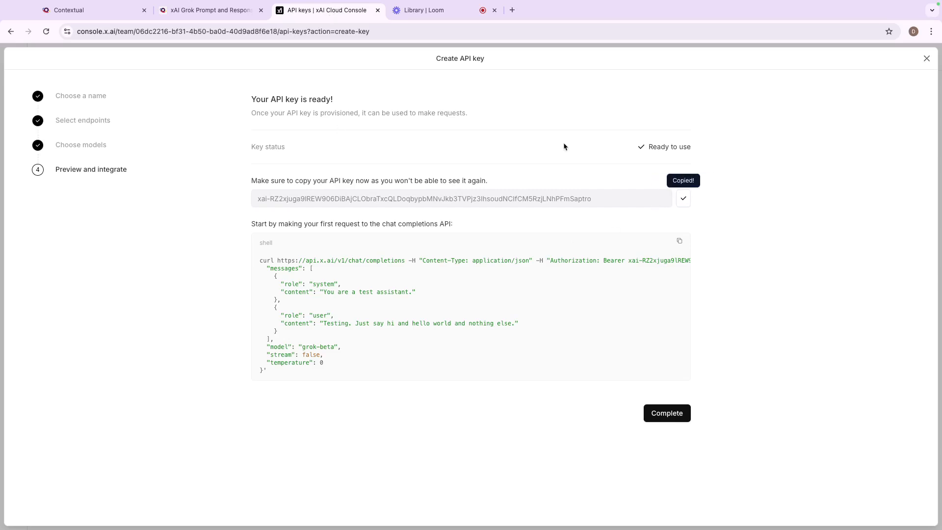
left_click(105, 11)
double_click(341, 375)
key("ctrl+v")
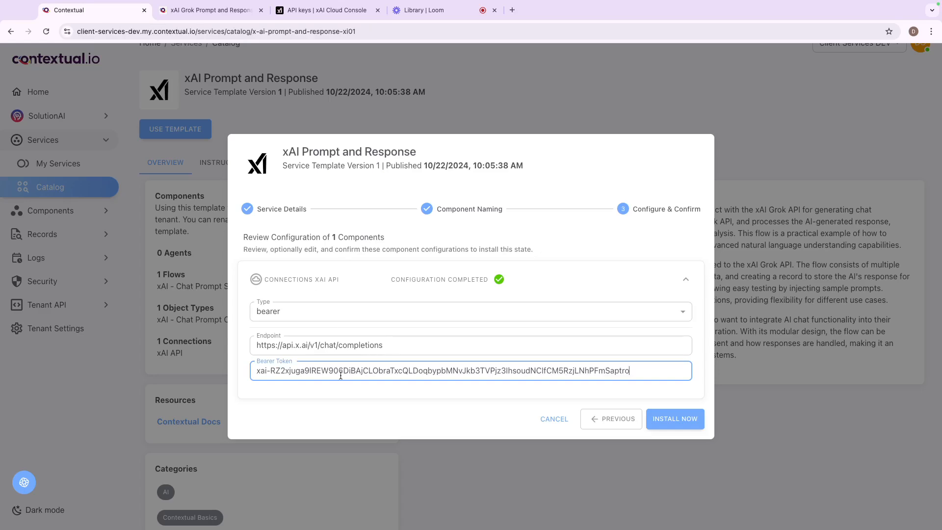
left_click(345, 398)
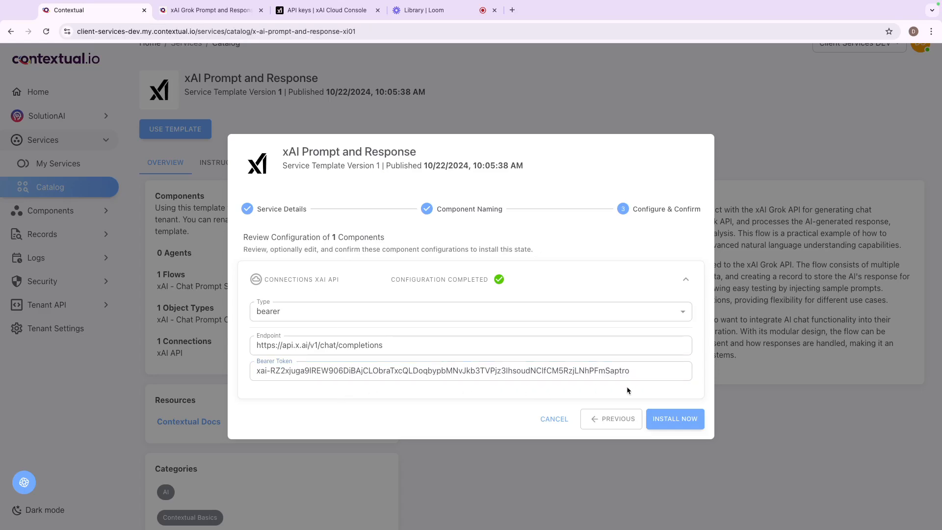
left_click(676, 419)
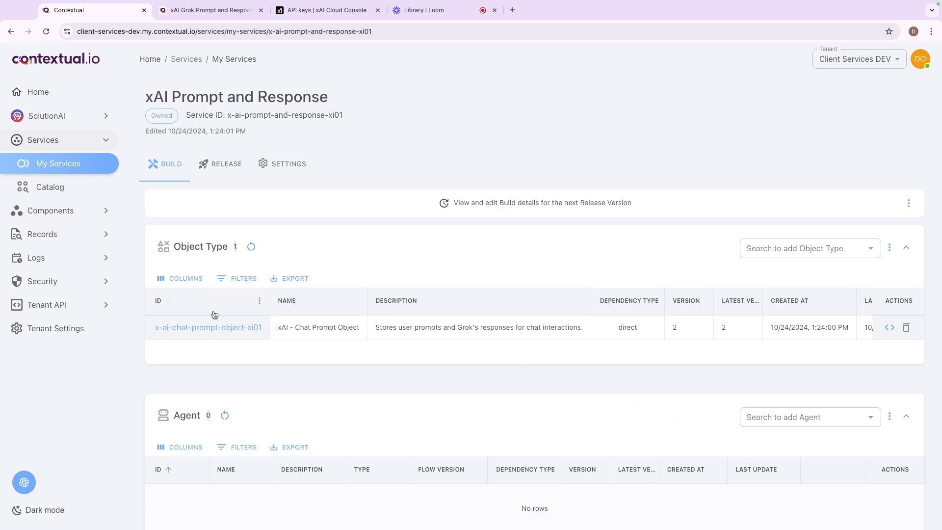
Step: Review the installed service's components and open the xAI - Chat Prompt Service flow for editing in a separate tab
scroll(211, 310, "down", 2)
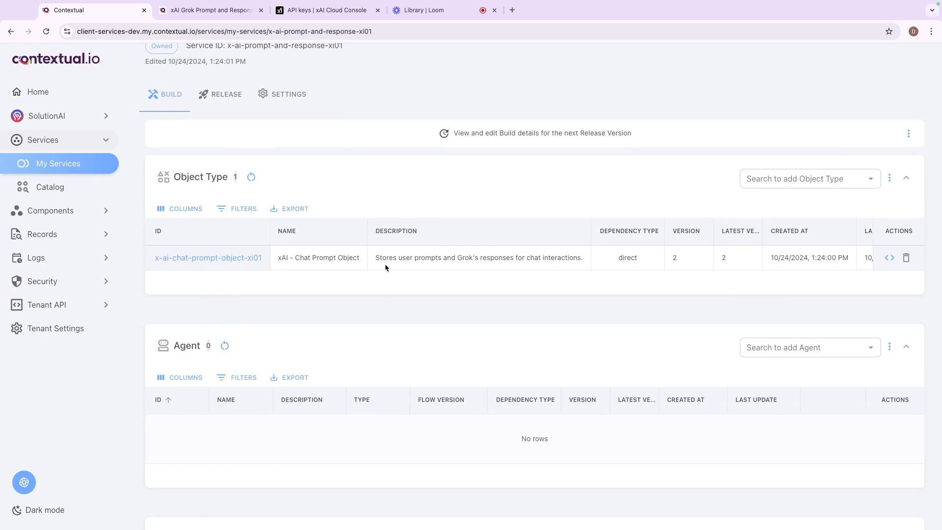
scroll(280, 334, "down", 8)
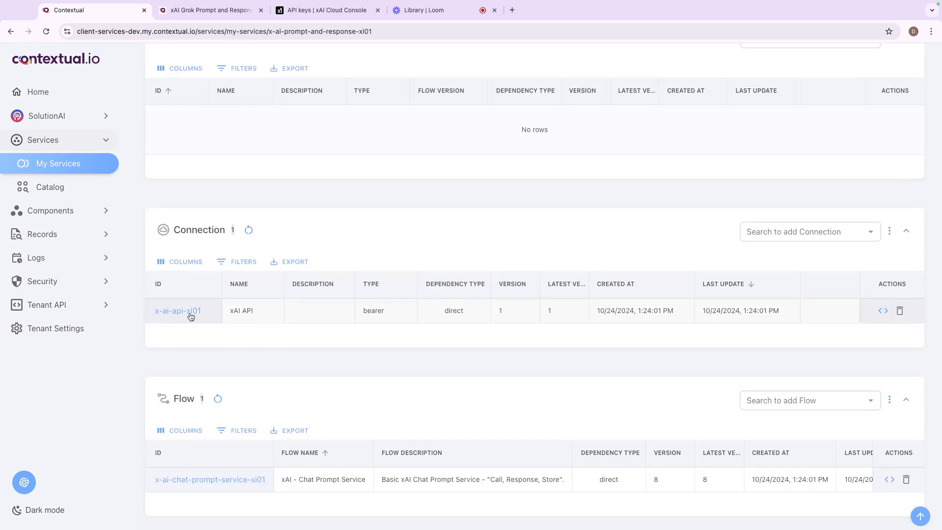
scroll(227, 354, "down", 3)
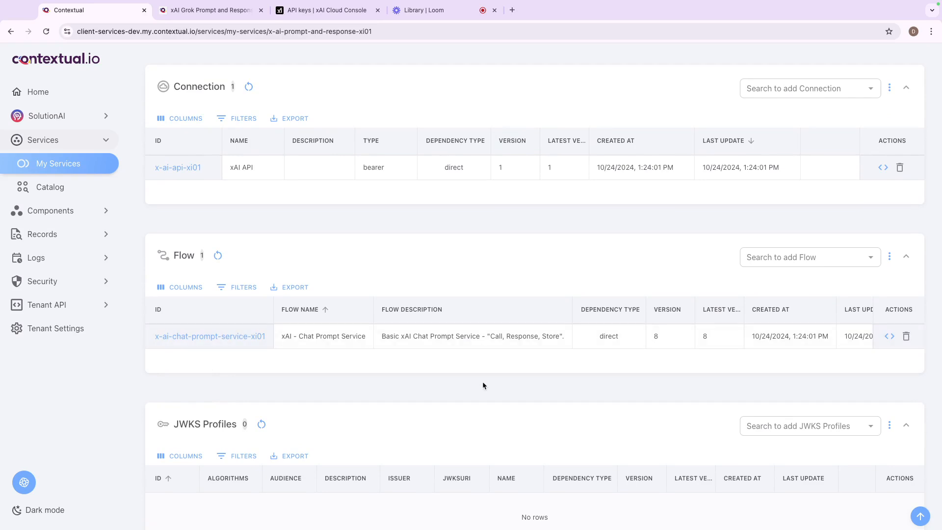
scroll(482, 382, "up", 1)
left_click(192, 356)
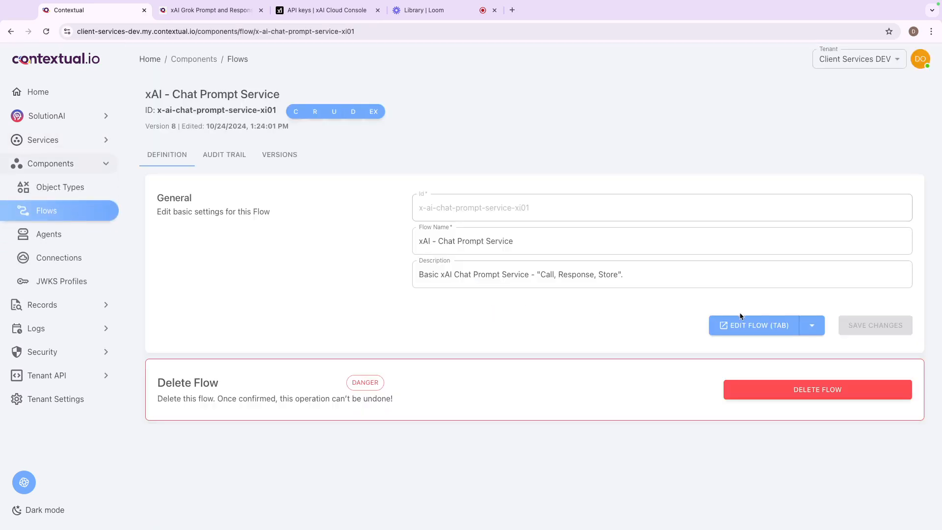
left_click(741, 324)
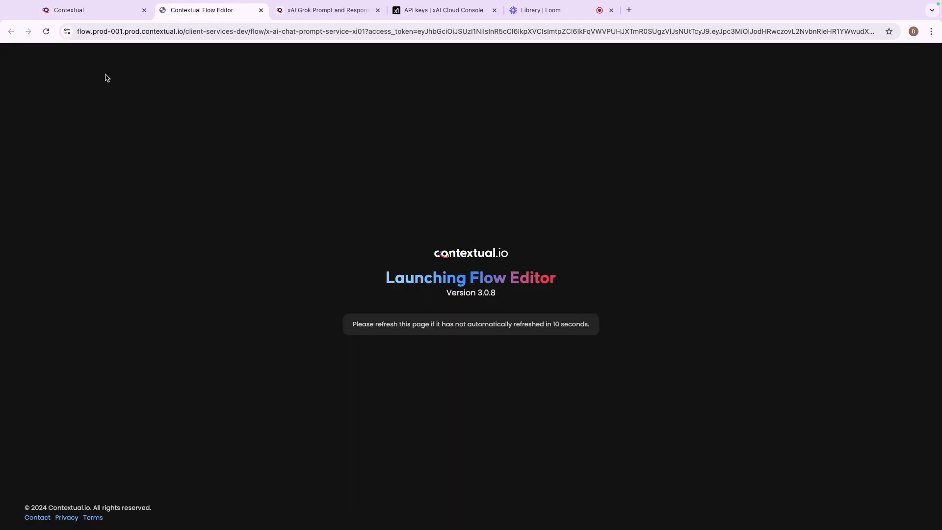
Step: Return to the installed service and view the records of the xAI - Chat Prompt Object type
left_click(104, 10)
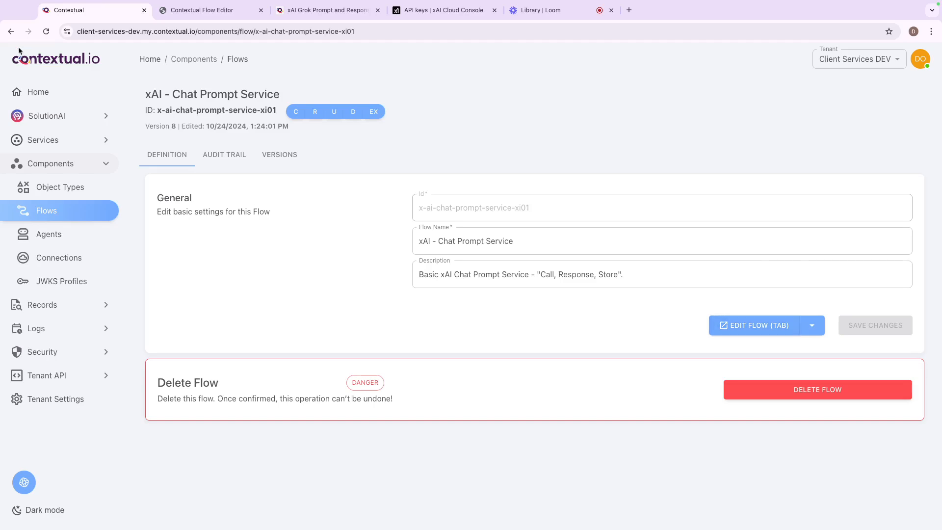
left_click(11, 31)
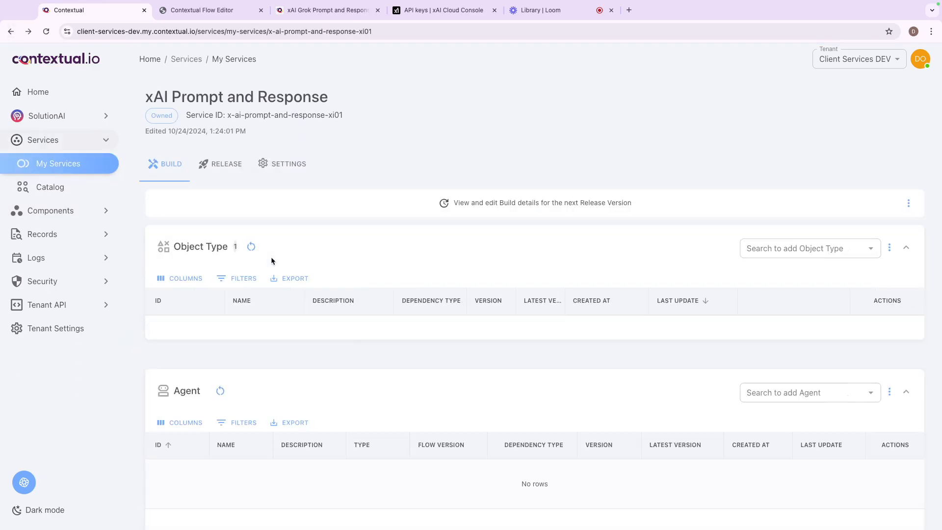
left_click(201, 330)
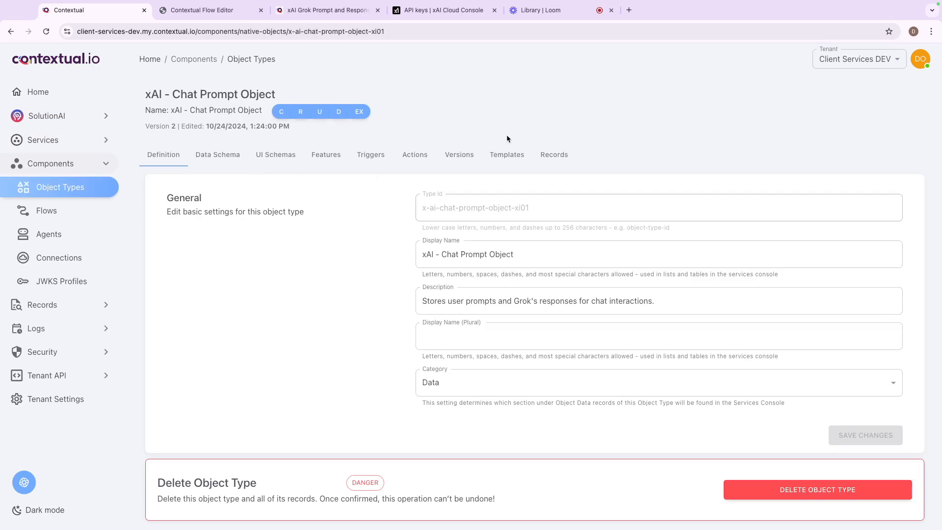
left_click(551, 156)
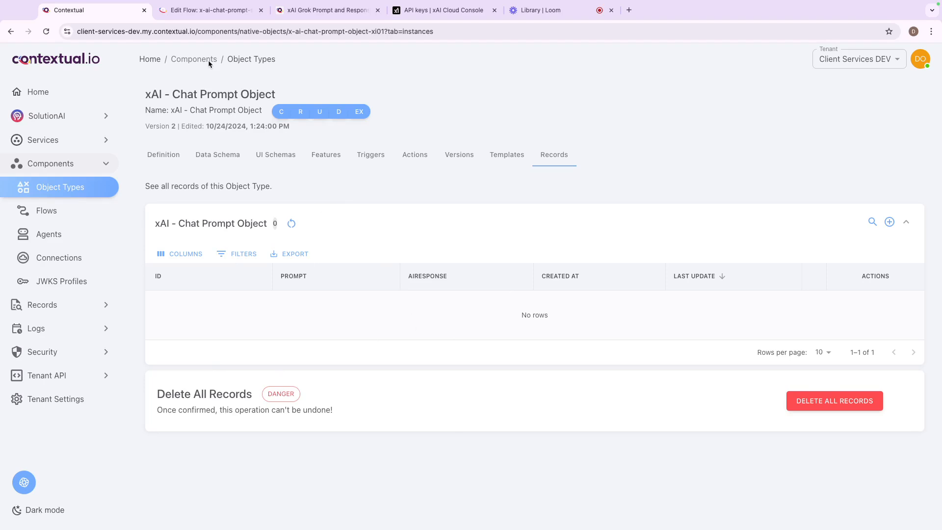
Step: Switch to the flow editor and show the information for the "Learn more in the docs." comment node
left_click(209, 10)
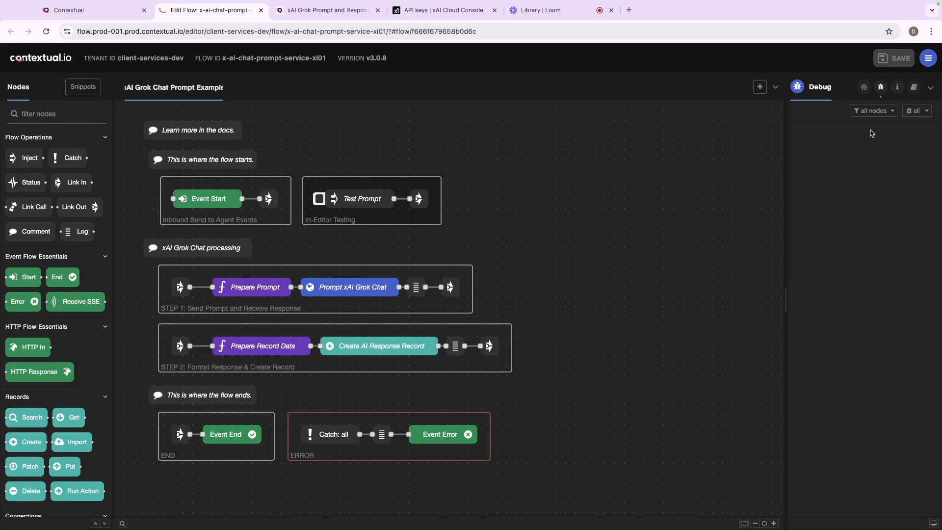
left_click(898, 88)
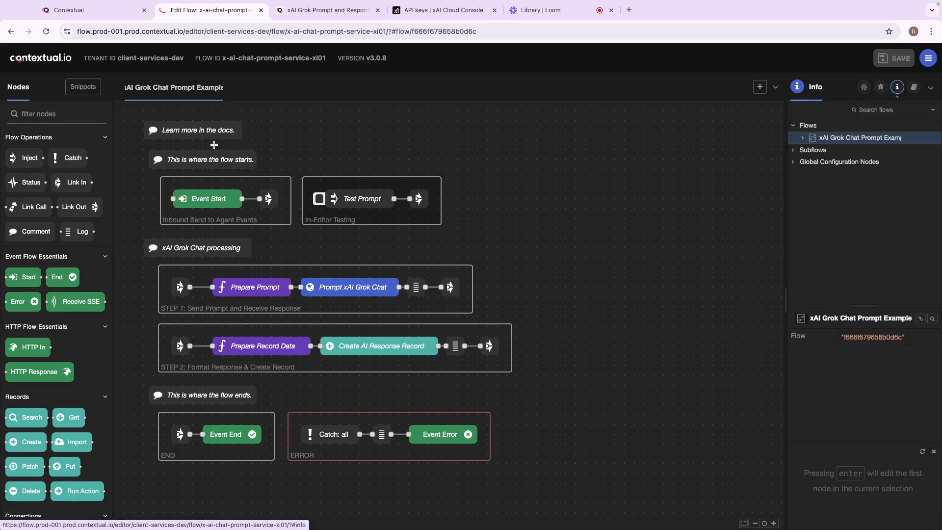
left_click(188, 131)
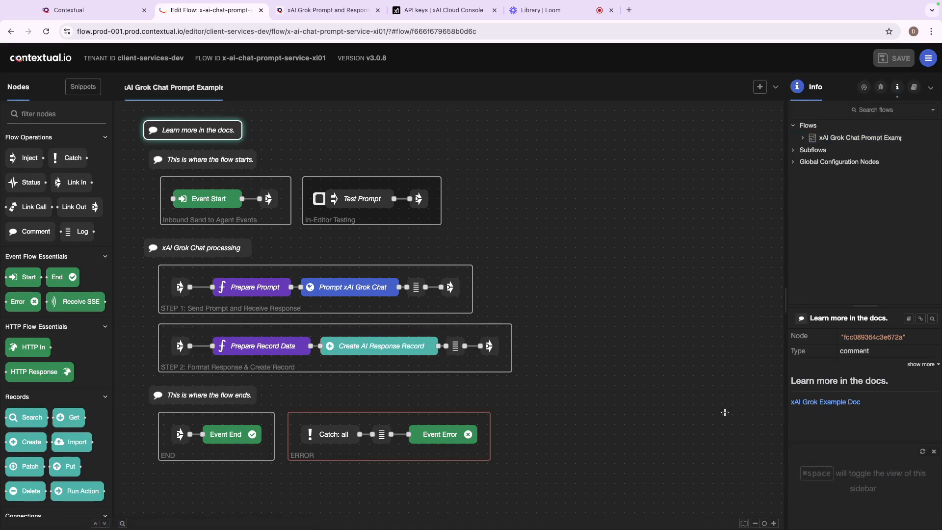
Step: Switch to the xAI Grok Prompt and Response documentation and read through the flow overview, flow details and code examples
left_click(321, 10)
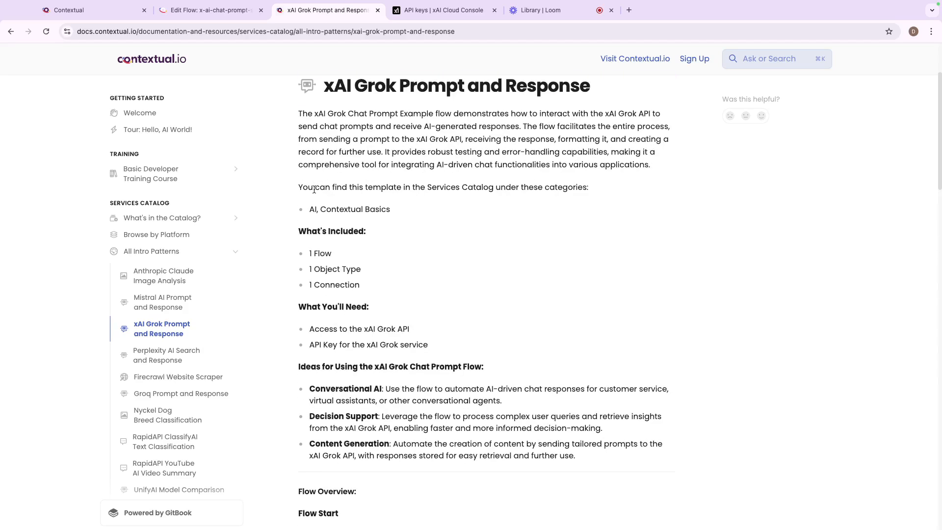
scroll(314, 190, "down", 2)
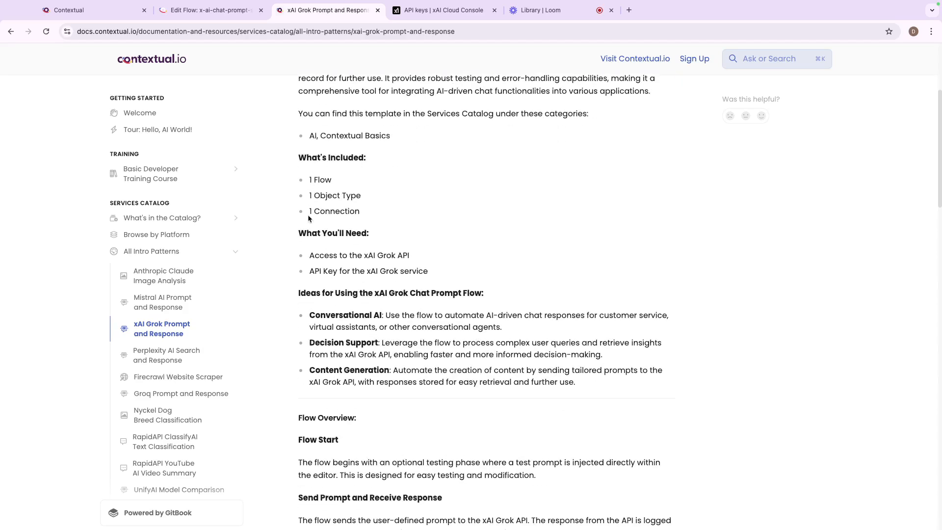
scroll(309, 217, "down", 1)
scroll(308, 265, "down", 5)
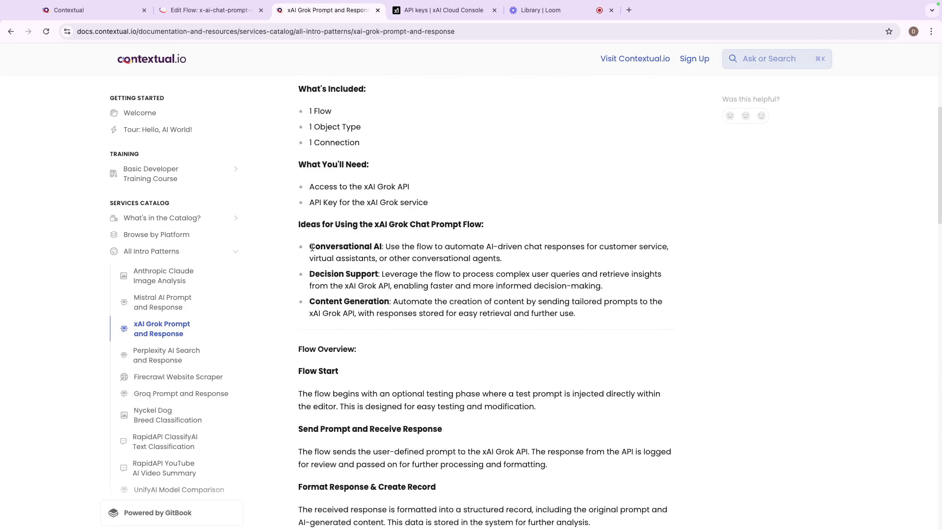
scroll(493, 293, "down", 9)
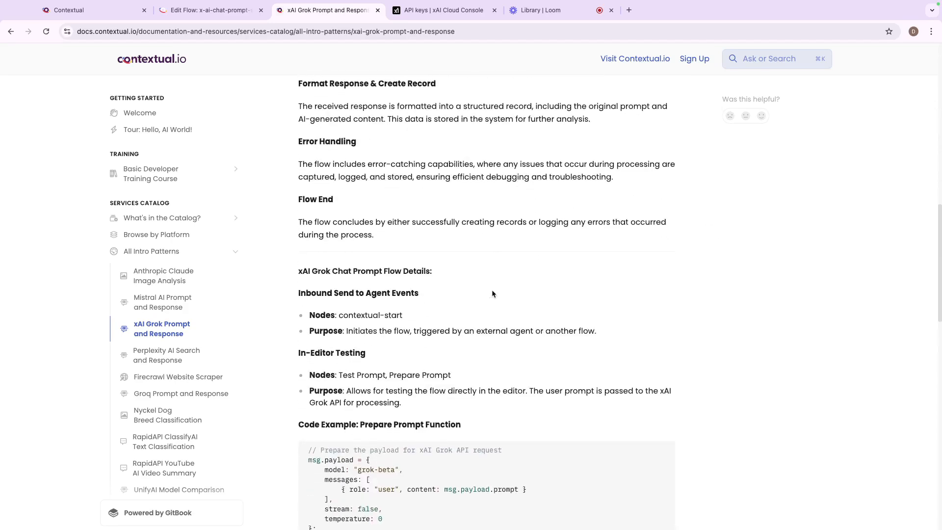
scroll(380, 290, "down", 10)
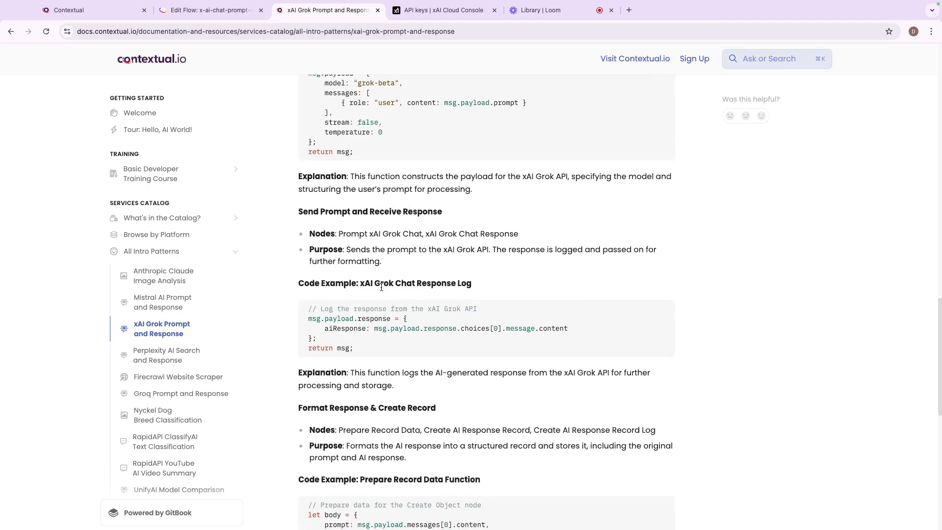
Step: Finish reading the xAI Grok documentation, return to the flow editor and collapse its node palette
scroll(381, 287, "down", 2)
scroll(381, 287, "up", 20)
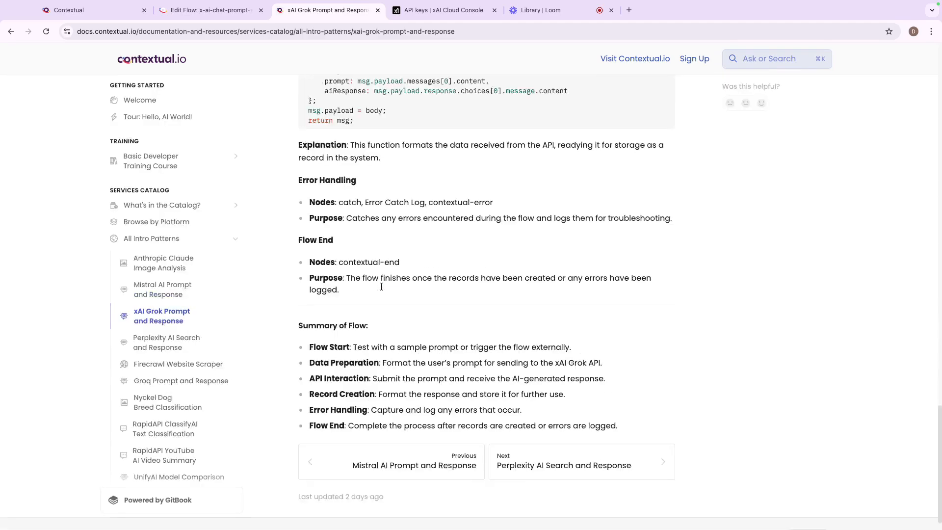
left_click(211, 10)
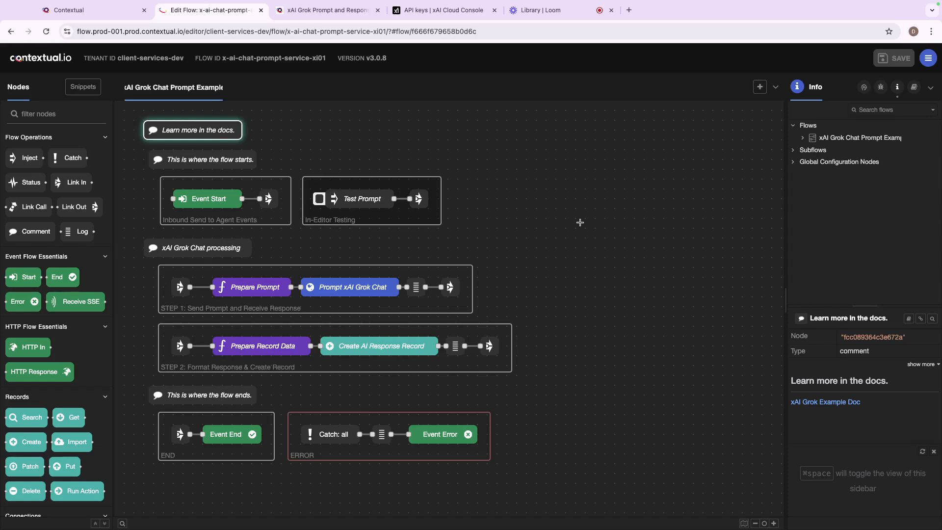
left_click(137, 149)
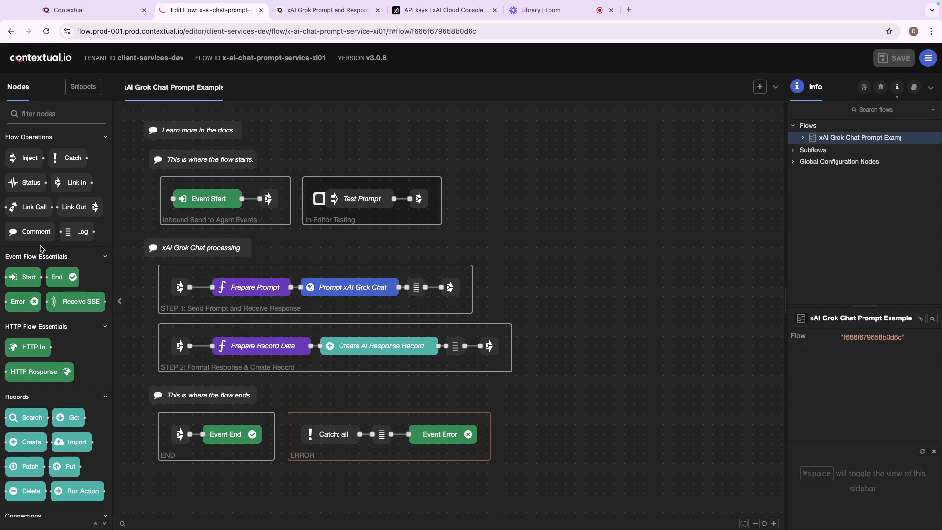
scroll(96, 298, "down", 5)
scroll(94, 299, "up", 5)
left_click(118, 302)
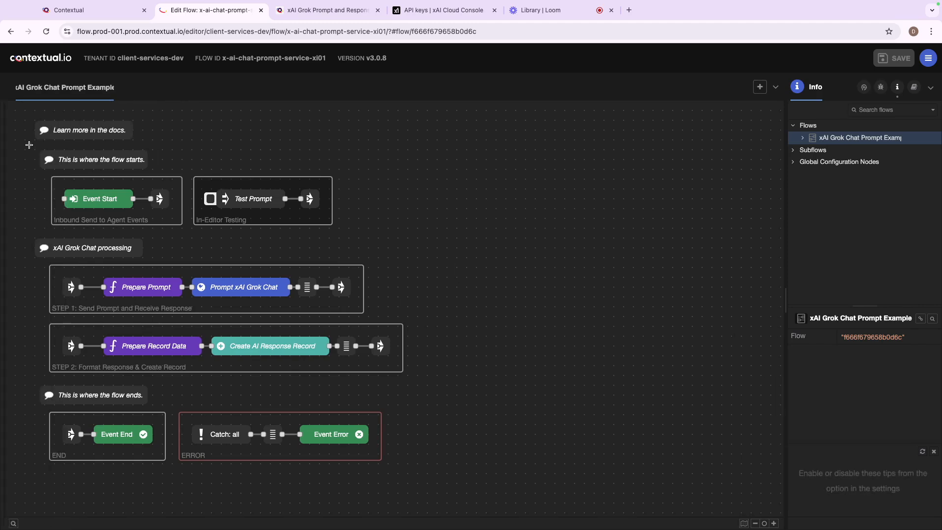
Step: Review the properties of the Test Prompt inject node and close its editor
double_click(254, 201)
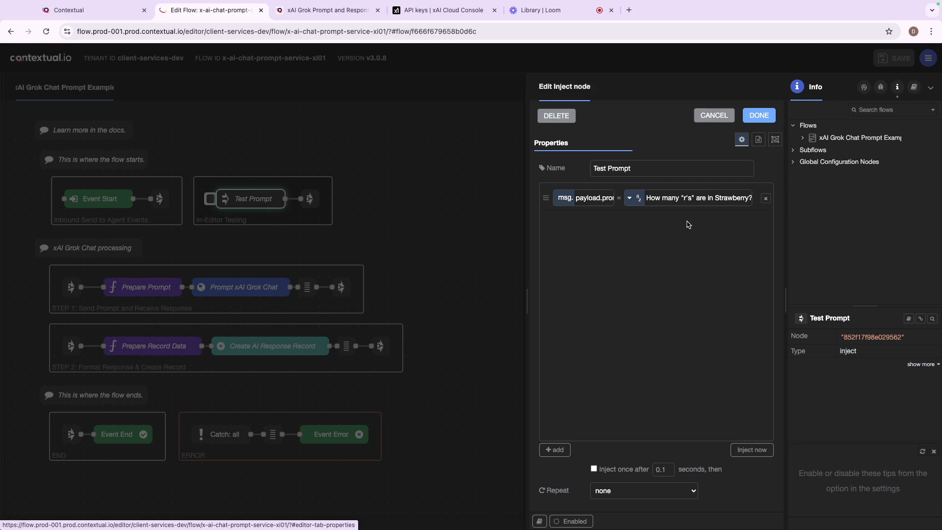
left_click(760, 115)
left_click(413, 244)
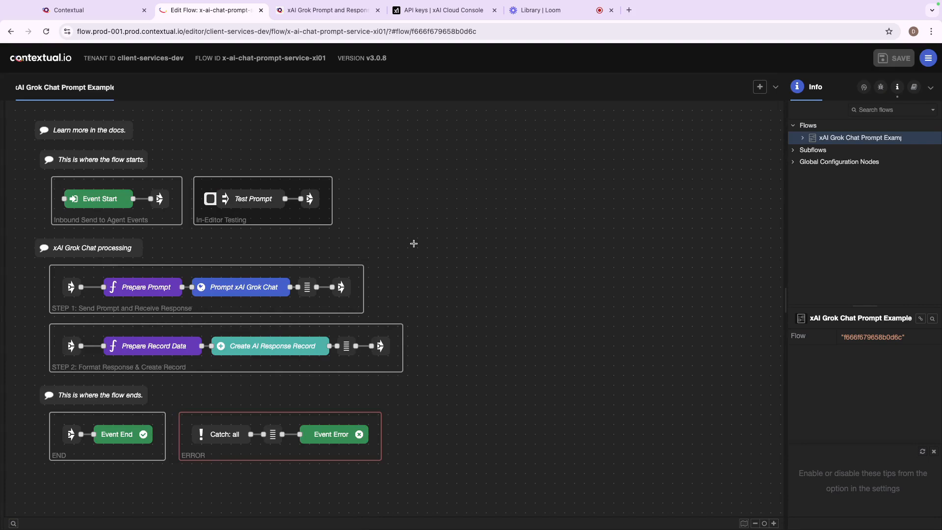
Step: Review the Prepare Prompt function code and the connection settings of the Prompt xAI Grok Chat node
double_click(146, 288)
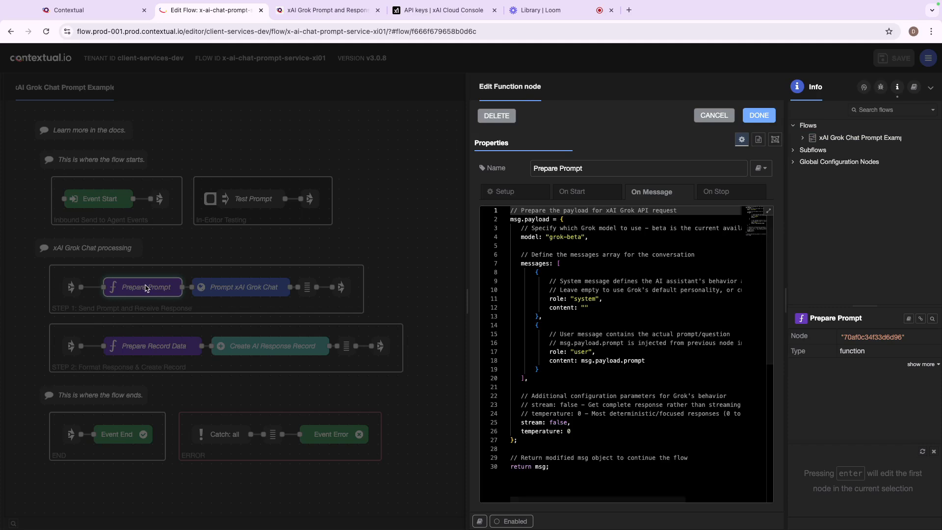
left_click(231, 288)
double_click(244, 287)
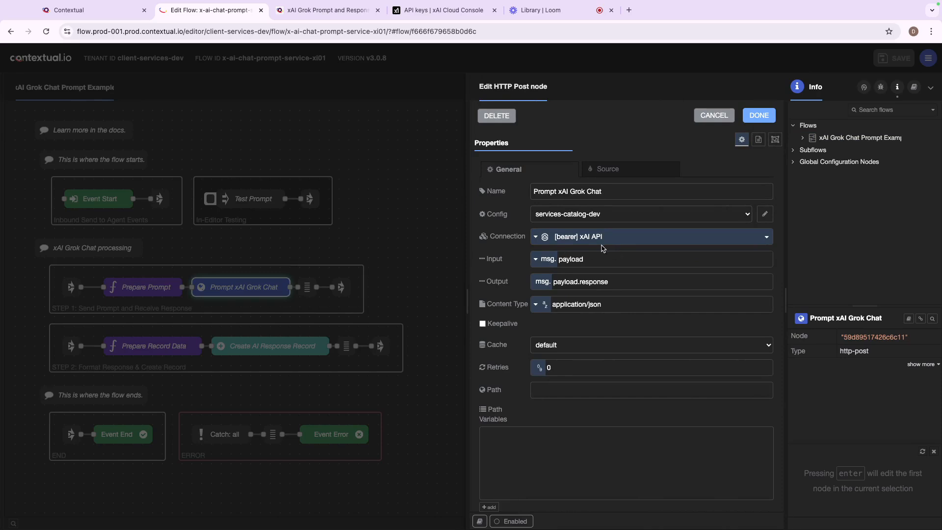
left_click(759, 115)
Step: Recheck the Test Prompt node and trace the links from it into step 1 and from step 1 into step 2
double_click(244, 200)
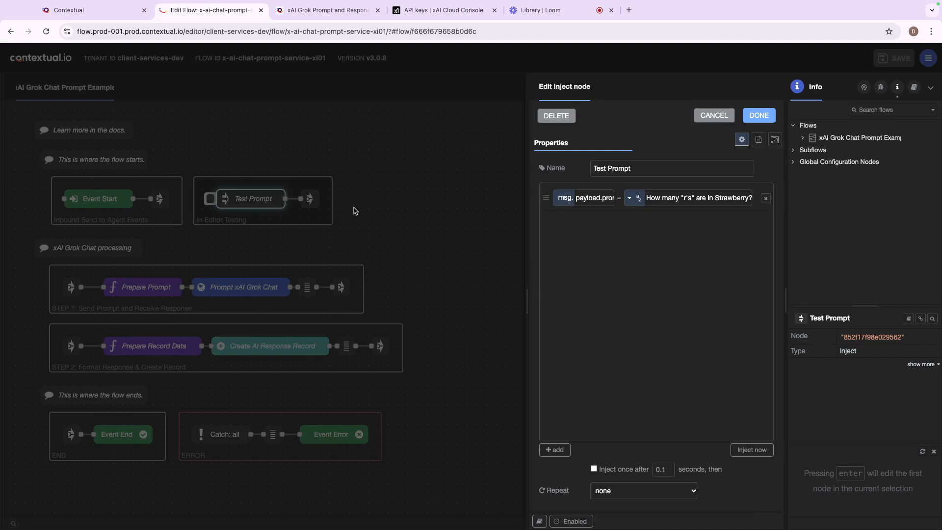
left_click(357, 209)
left_click(311, 199)
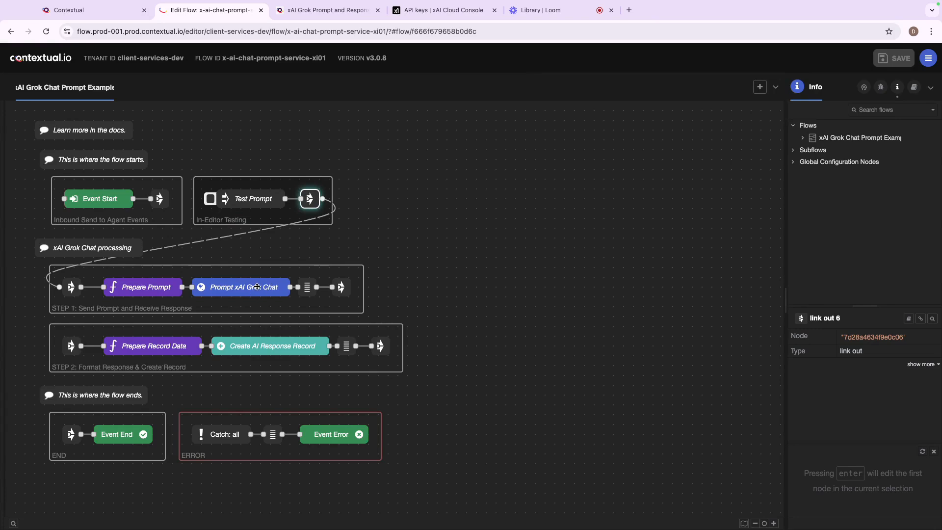
left_click(503, 289)
left_click(342, 289)
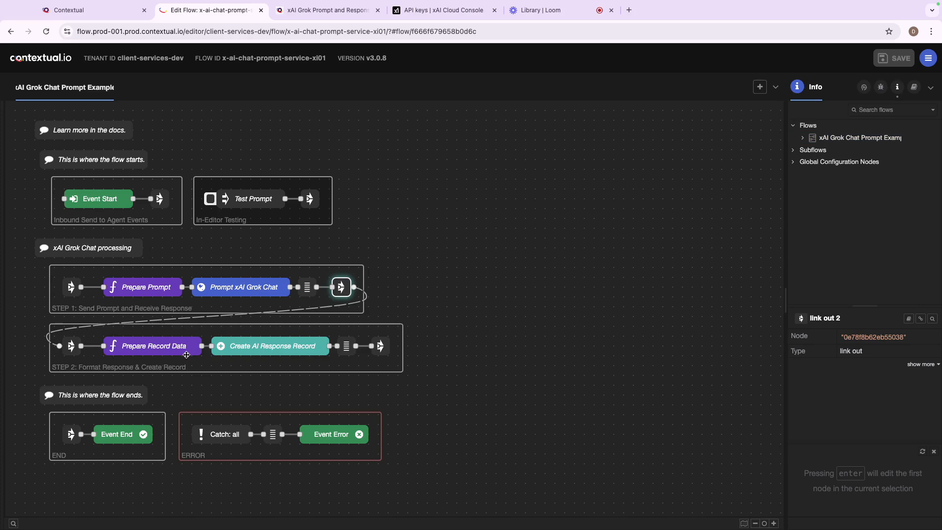
Step: Review the Prepare Record Data function code and the settings of the Create AI Response Record node
double_click(167, 346)
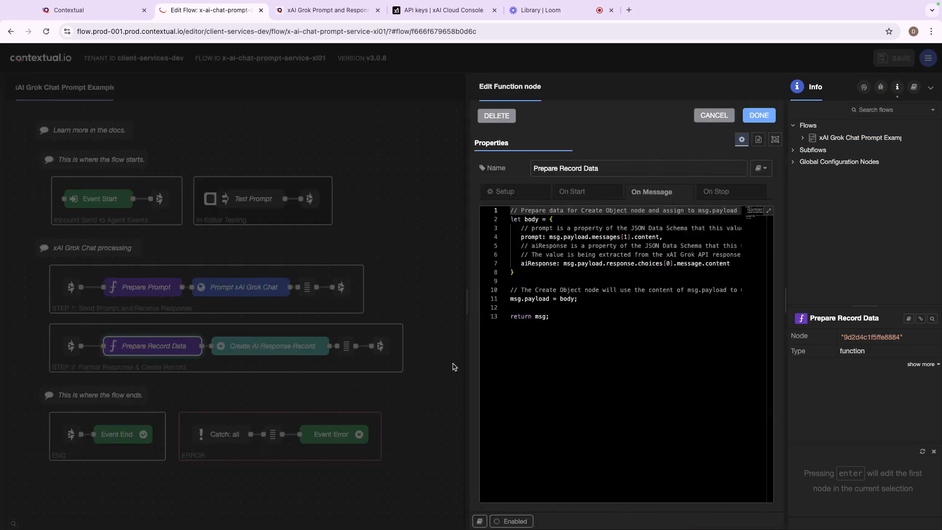
left_click(444, 371)
double_click(265, 346)
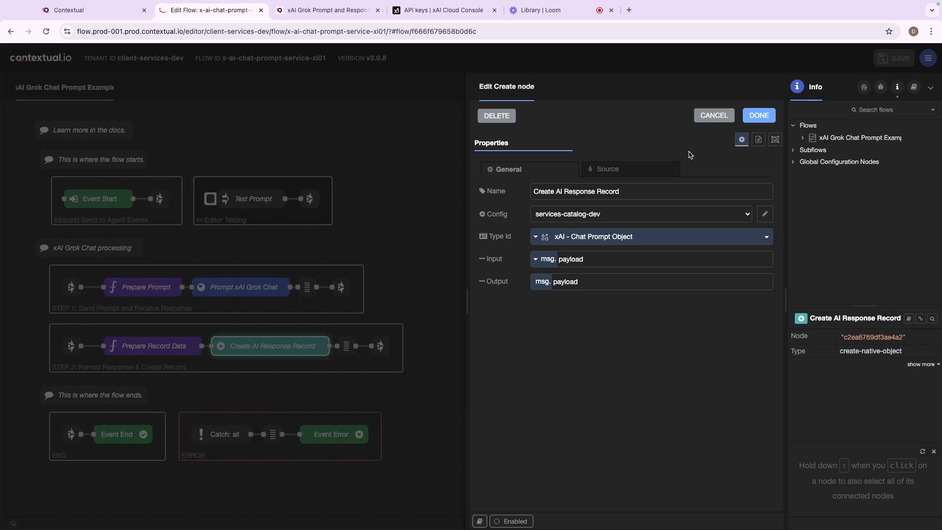
left_click(714, 116)
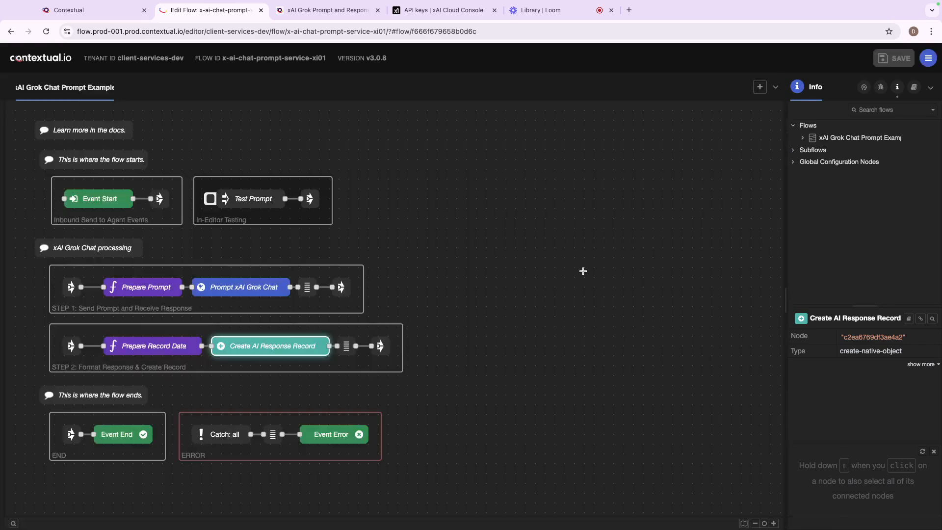
Step: Run the Test Prompt with debug messages shown, and check the settings of the xAI Grok Chat Response log node
left_click(881, 89)
left_click(210, 199)
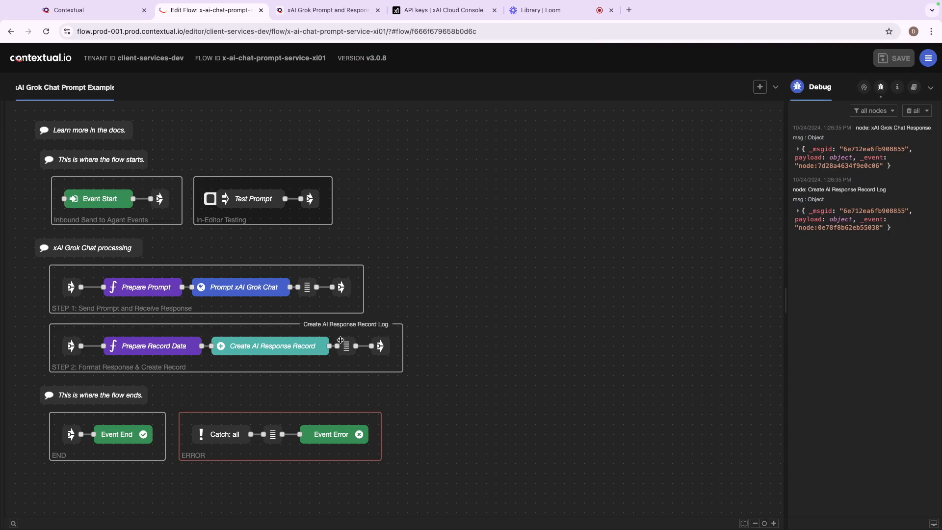
double_click(307, 287)
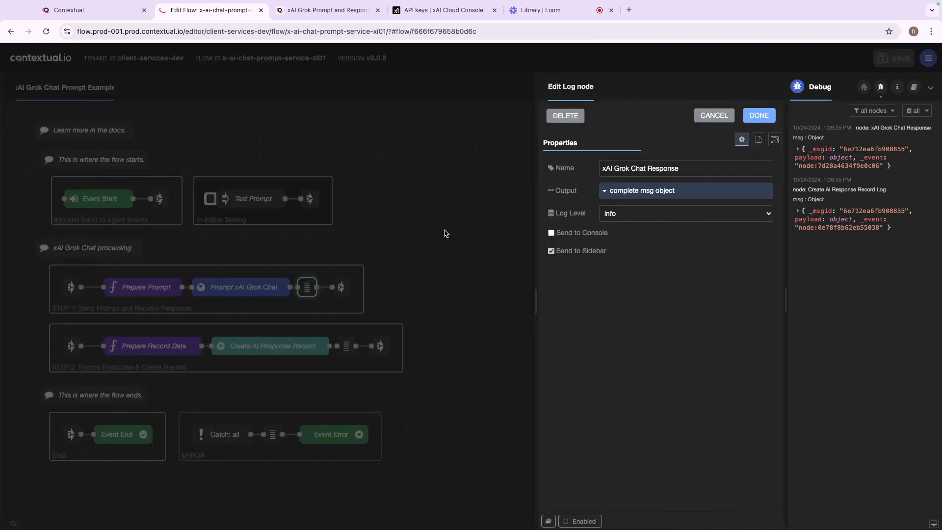
key("Escape")
Step: Expand both debug messages to read the user prompt and AI response, and trace the link from step 2 to the flow's end
left_click(799, 149)
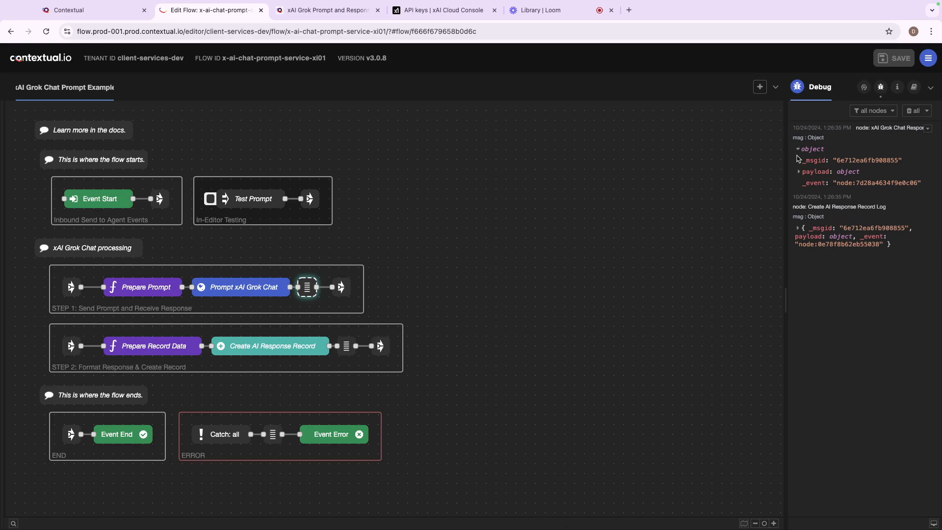
left_click(799, 172)
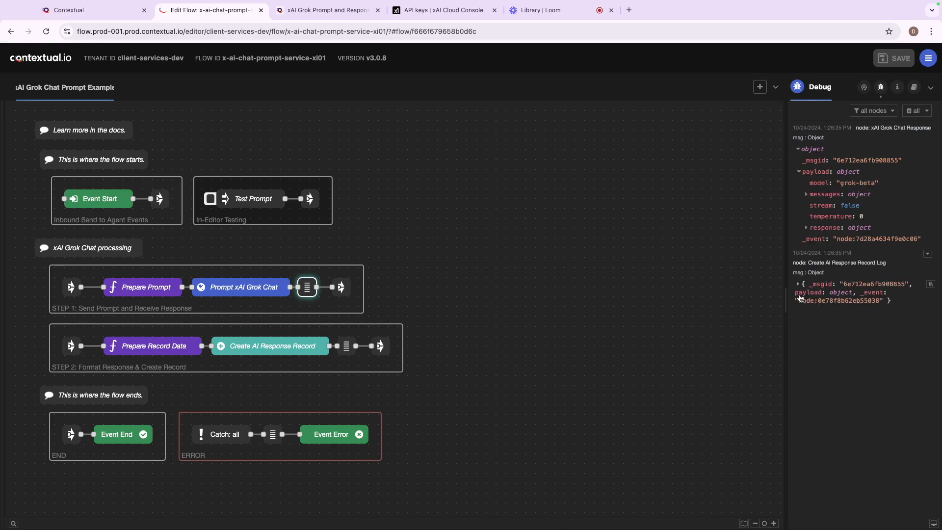
left_click(798, 285)
left_click(806, 194)
left_click(814, 216)
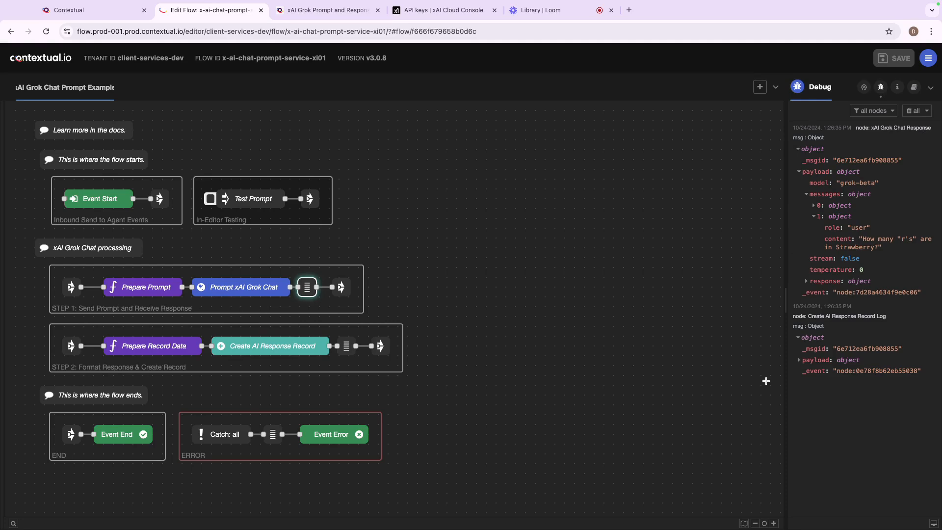
left_click(799, 360)
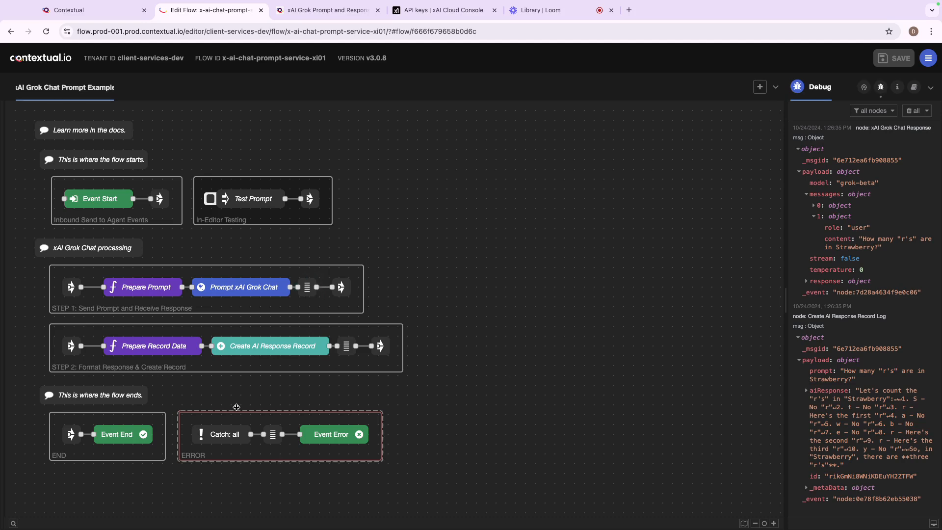
left_click(382, 346)
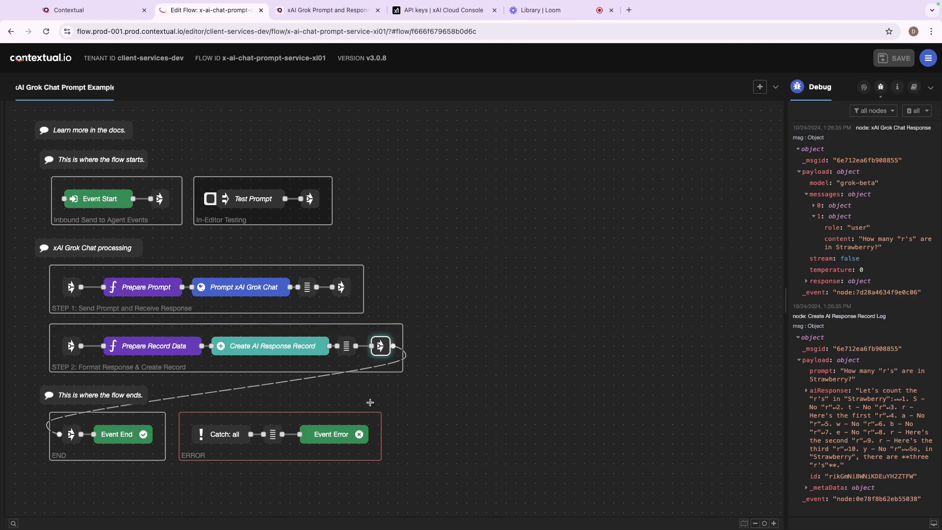
left_click(471, 393)
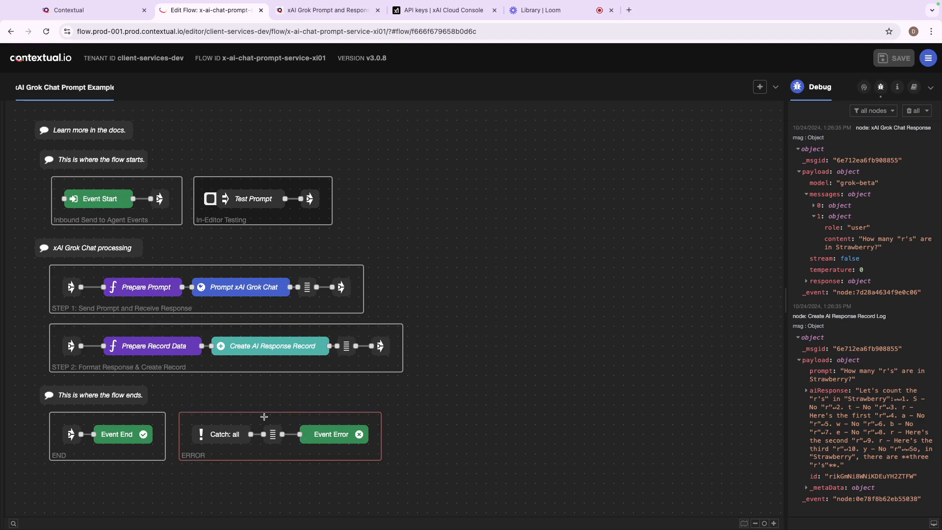
Step: Clear all debug messages, view the SolutionAI assistant and return to the debug view
left_click(912, 110)
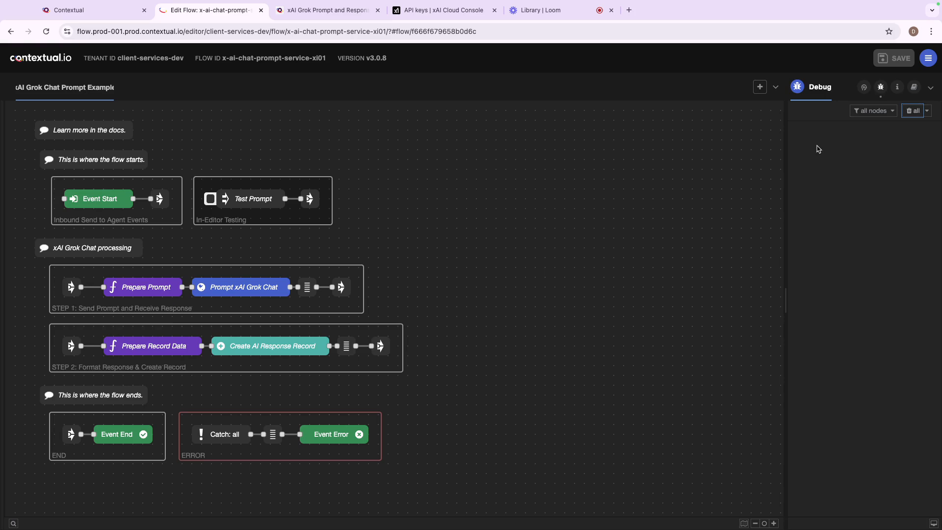
left_click(864, 87)
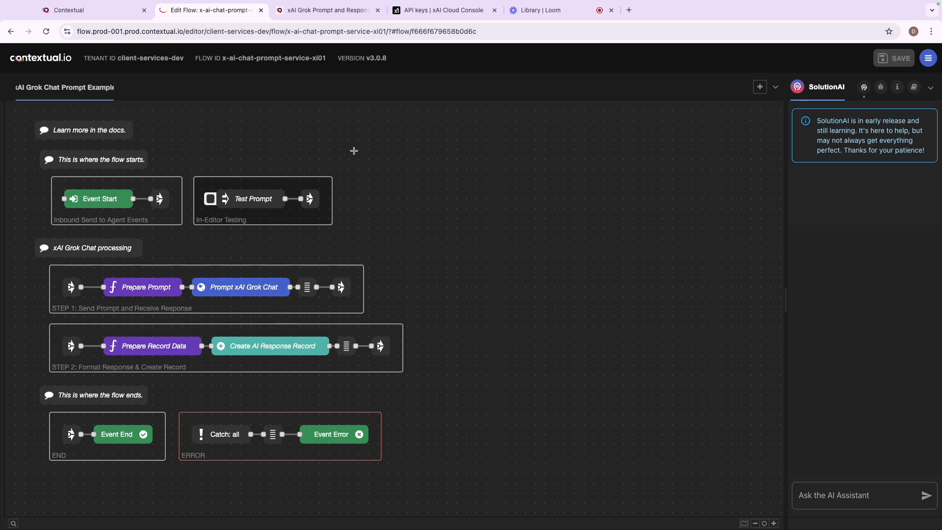
left_click(881, 87)
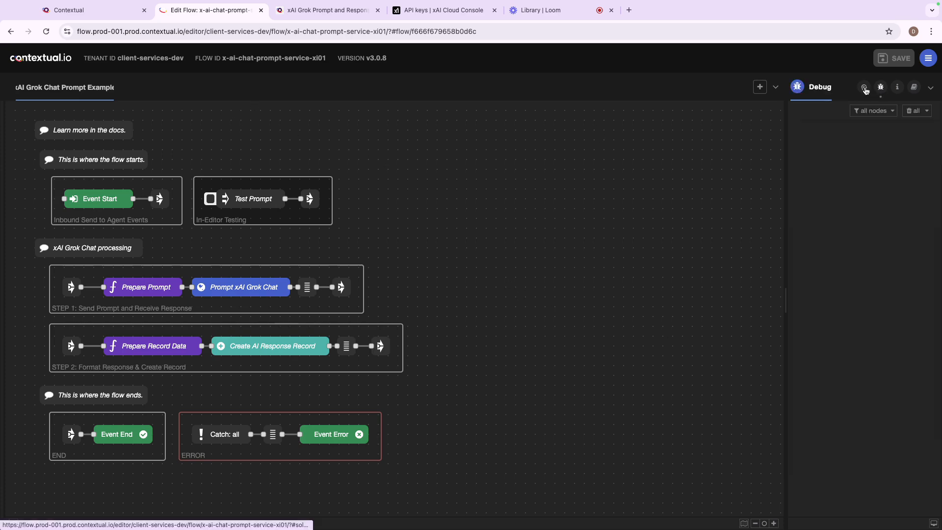
Step: Switch to the Contextual tab, refresh the xAI - Chat Prompt Object records and open the "How many "r's" are in Strawberry?" record
left_click(73, 11)
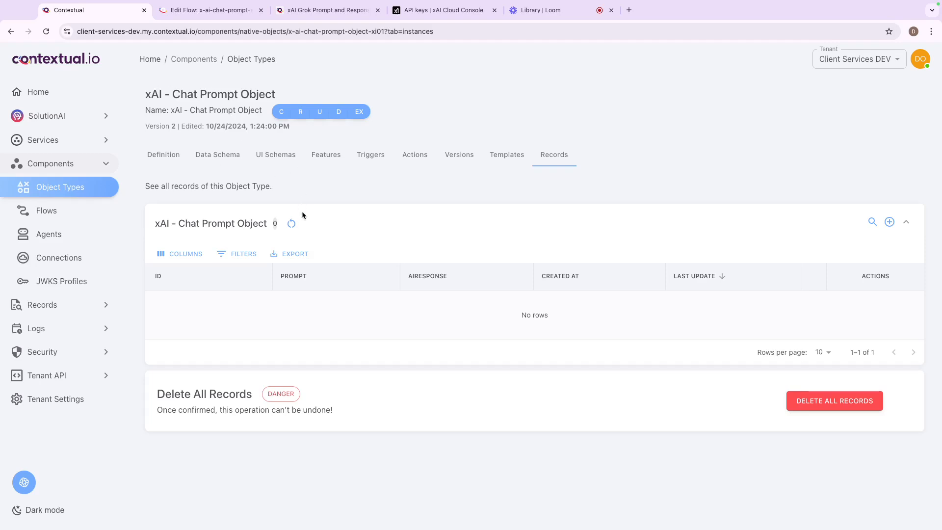
left_click(292, 224)
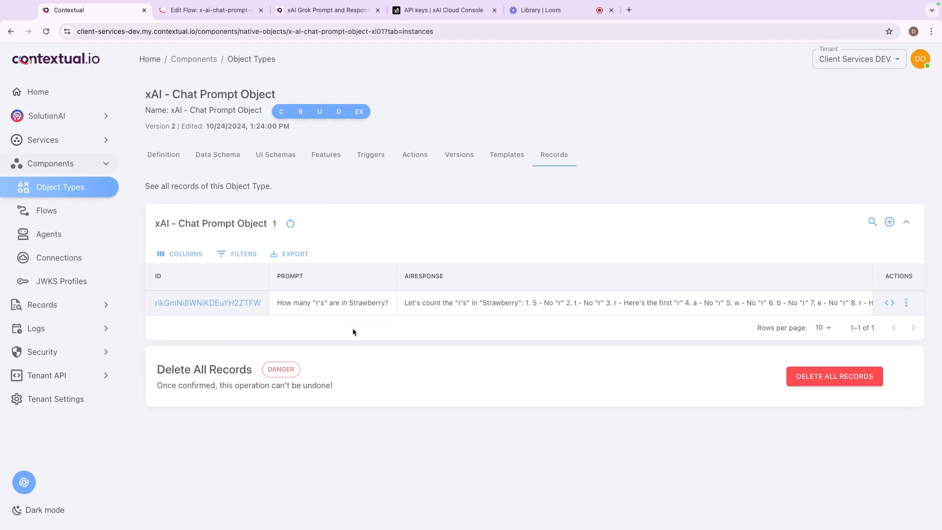
left_click(242, 303)
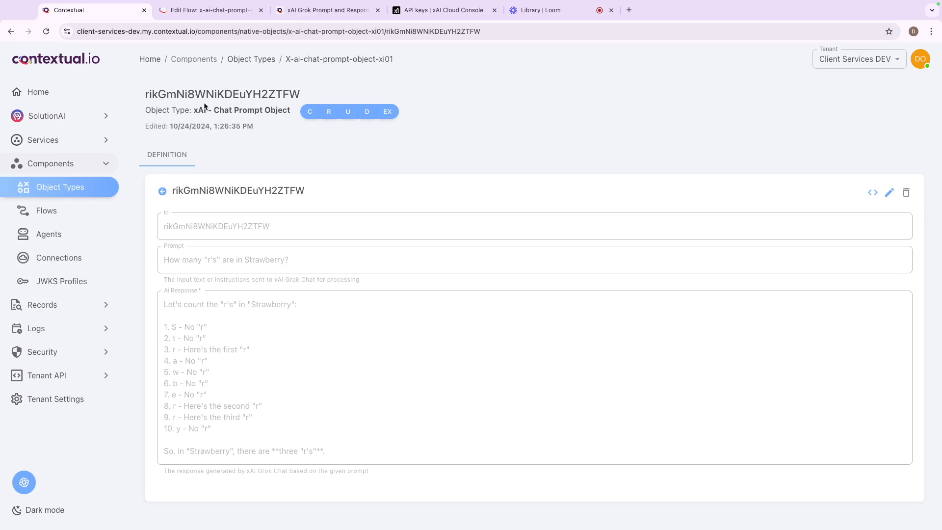
Step: Browse the service catalog and open the xAI Prompt and Response template's overview
left_click(90, 142)
left_click(53, 185)
scroll(421, 448, "down", 10)
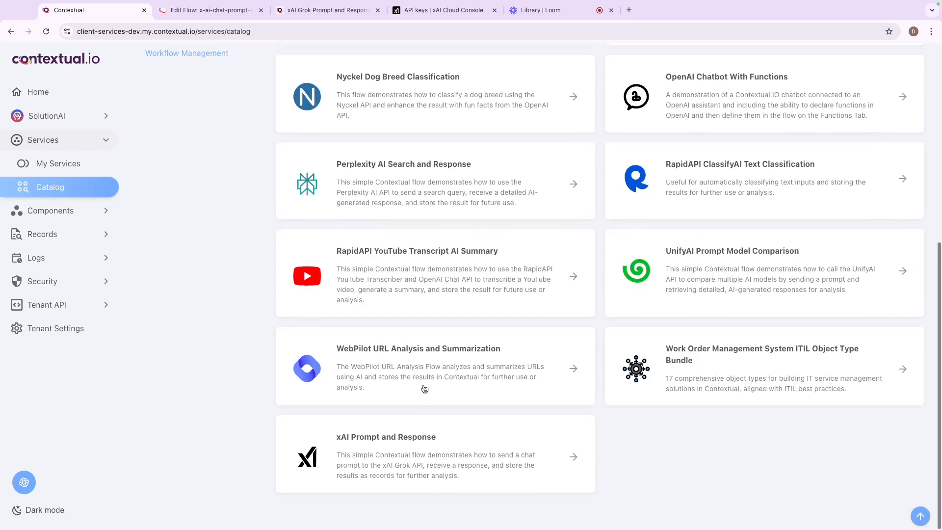
scroll(424, 389, "up", 5)
scroll(425, 389, "up", 3)
scroll(424, 390, "down", 8)
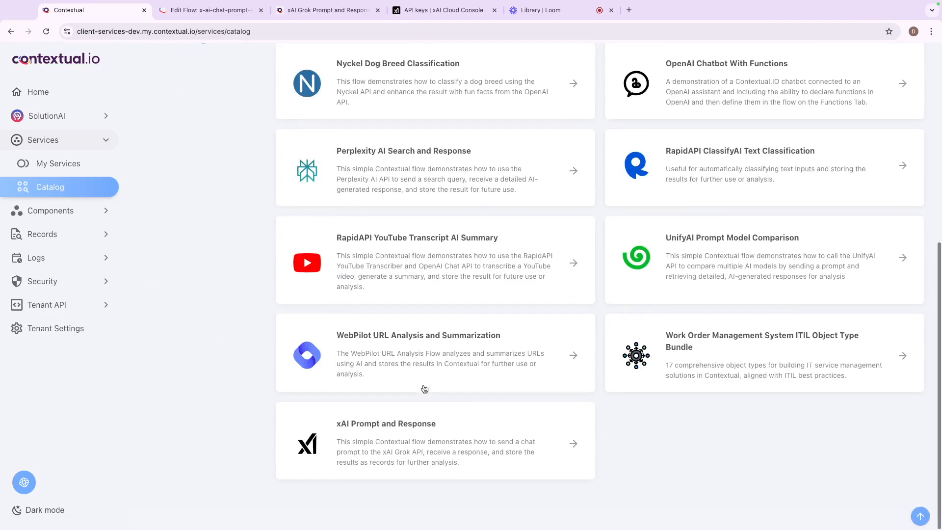
left_click(490, 452)
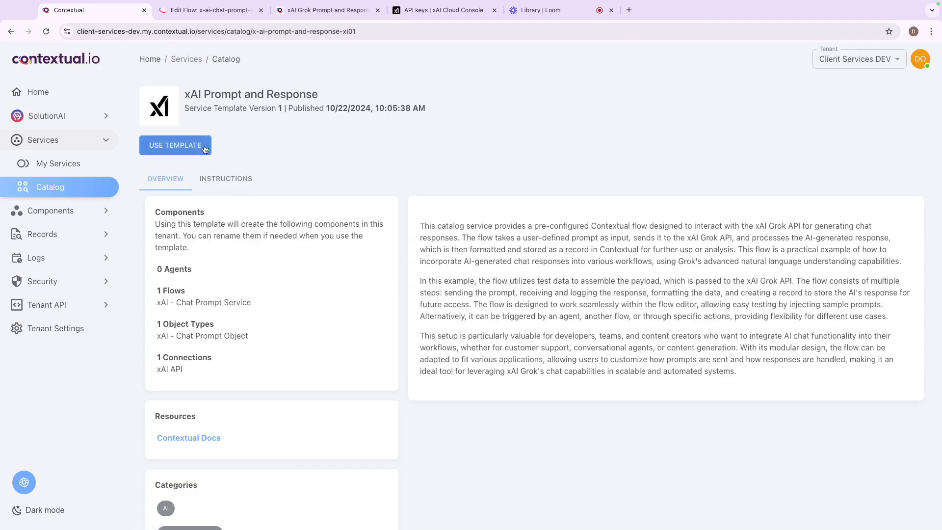
Step: Go back to the service catalog, look over its templates and open the list of installed services
left_click(11, 31)
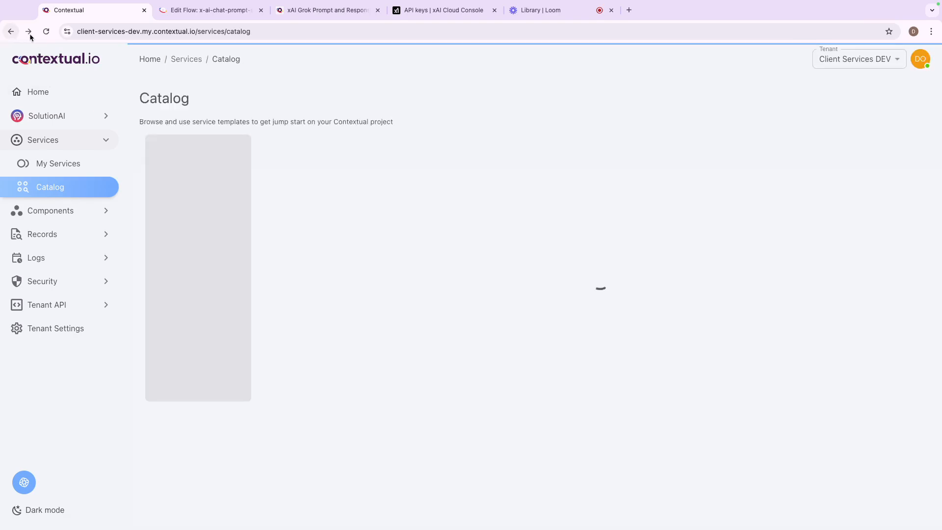
scroll(632, 378, "down", 7)
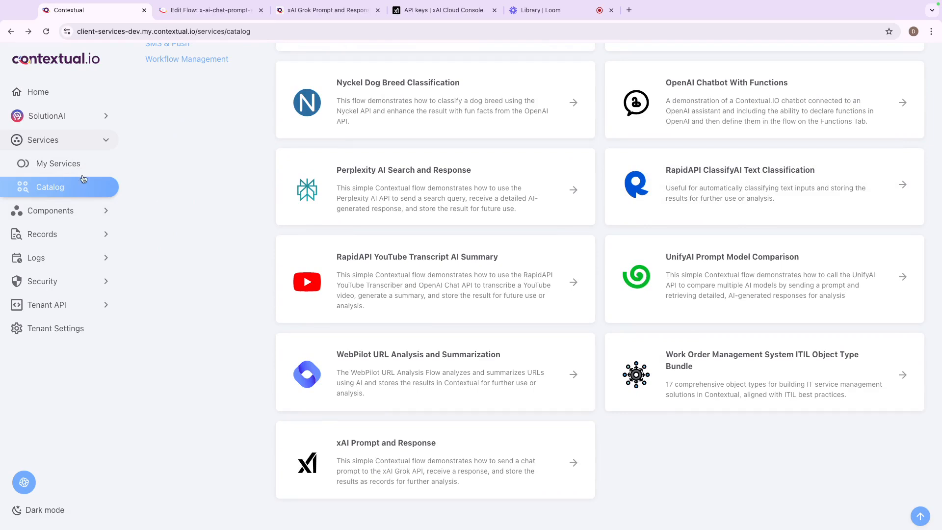
left_click(59, 163)
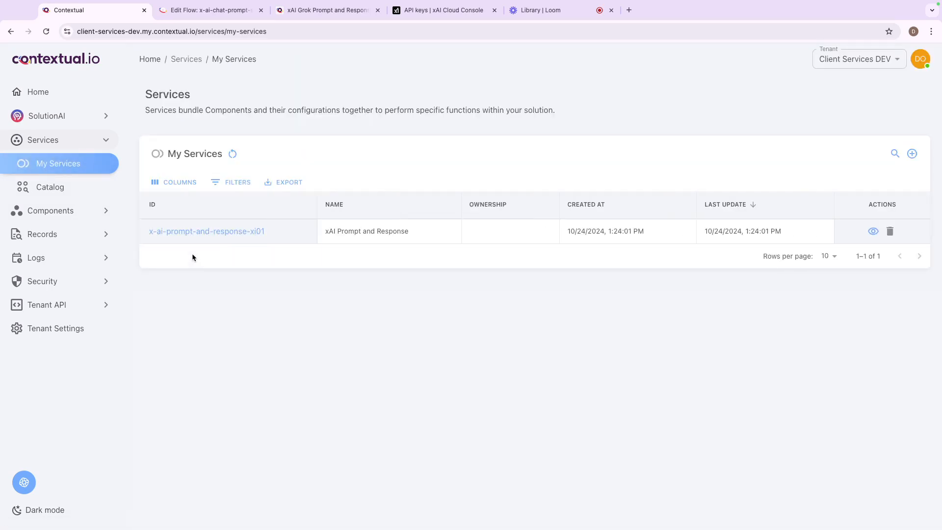